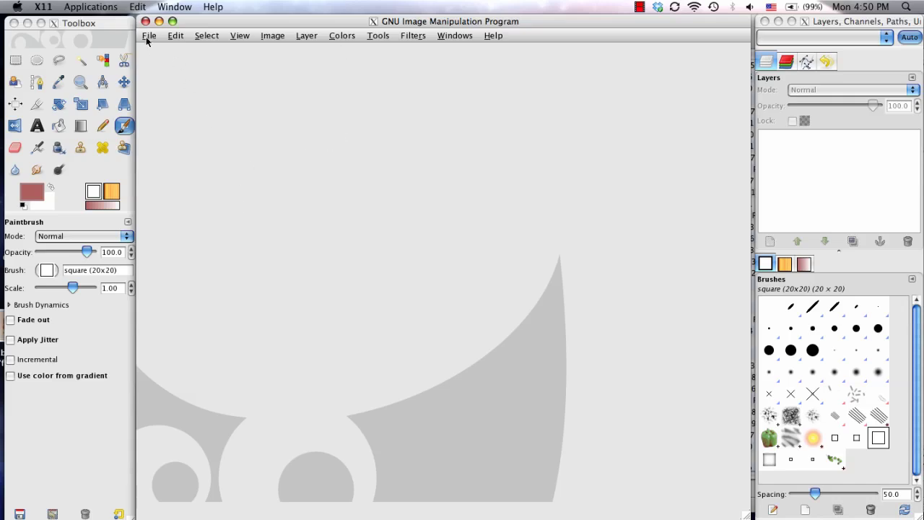
- Set up a new image of 500 × 500 pixels with 300 ppi X resolution
{"action": "left_click", "coordinate": [148, 35]}
{"action": "left_click", "coordinate": [162, 52]}
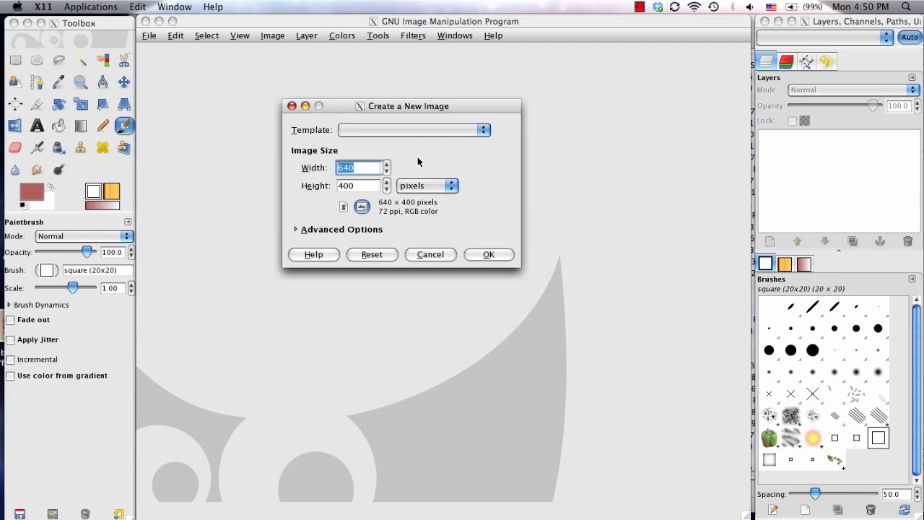
{"action": "type", "text": "500"}
{"action": "key", "text": "Tab"}
{"action": "type", "text": "500"}
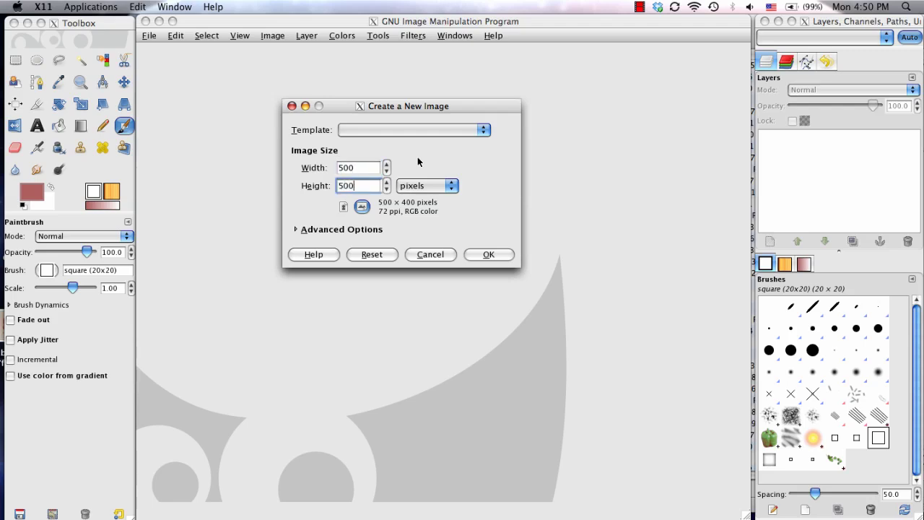
{"action": "left_click", "coordinate": [301, 230]}
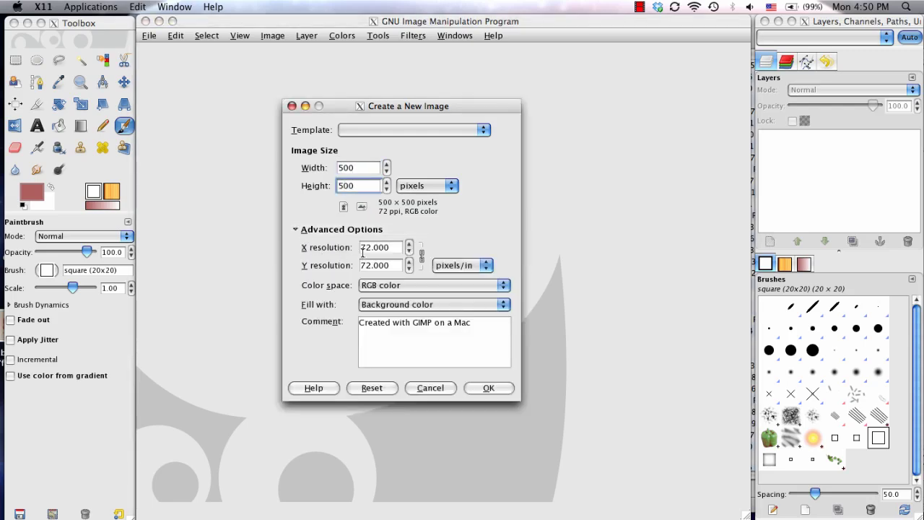
{"action": "double_click", "coordinate": [363, 248]}
{"action": "type", "text": "3"}
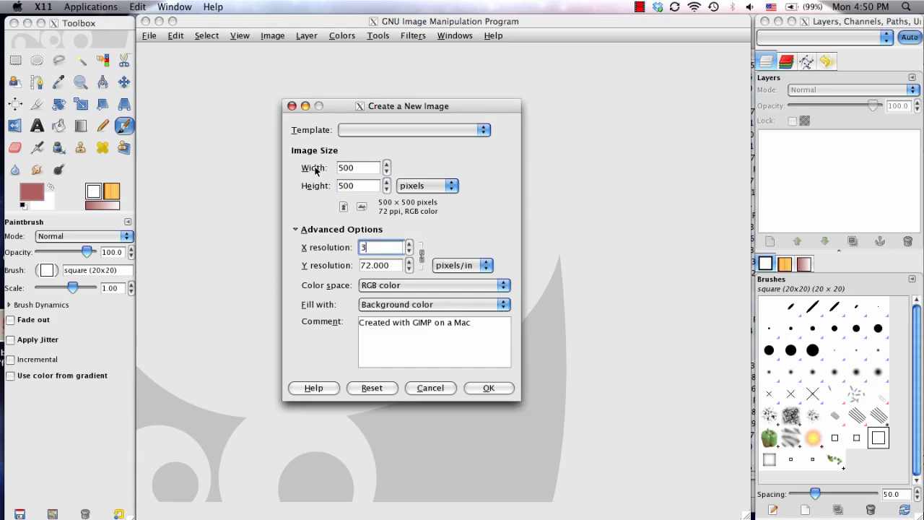
{"action": "type", "text": "00"}
{"action": "key", "text": "Return"}
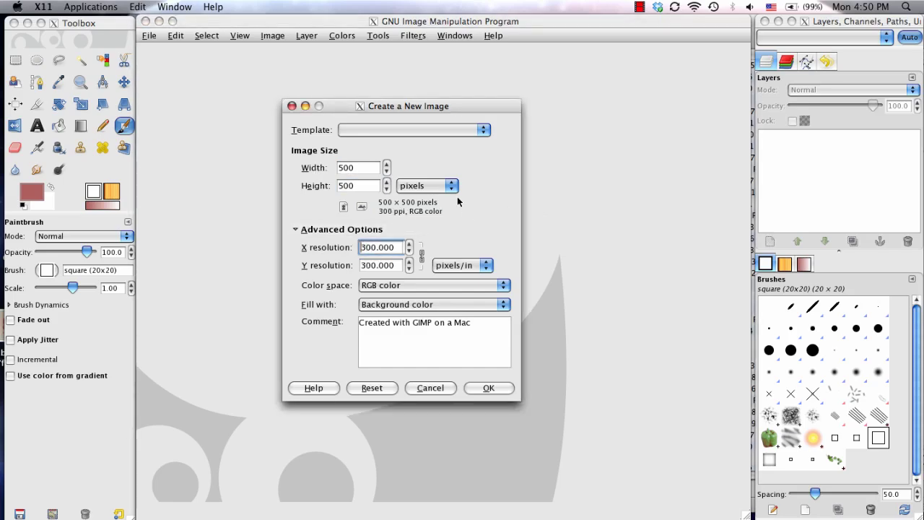
- Create the blank white 500 × 500 image
{"action": "left_click", "coordinate": [491, 393]}
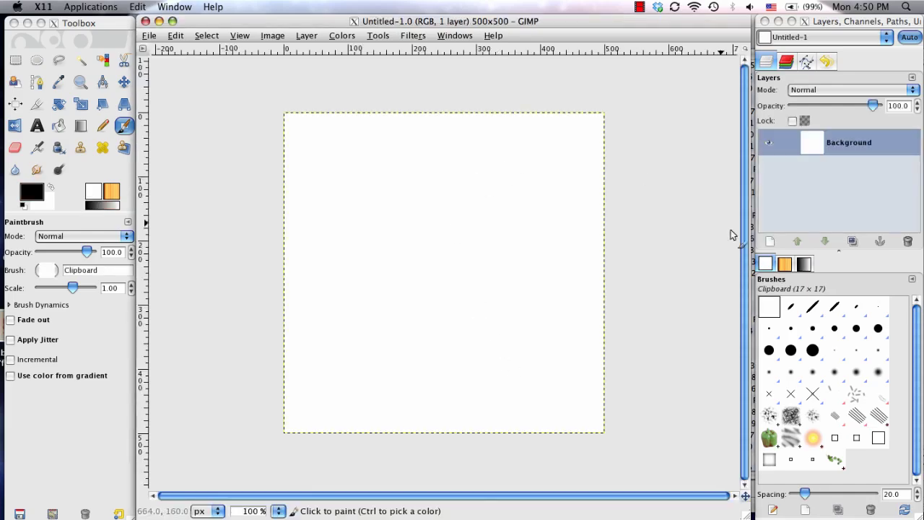
{"action": "scroll", "coordinate": [438, 289], "scroll_direction": "right", "scroll_amount": 5}
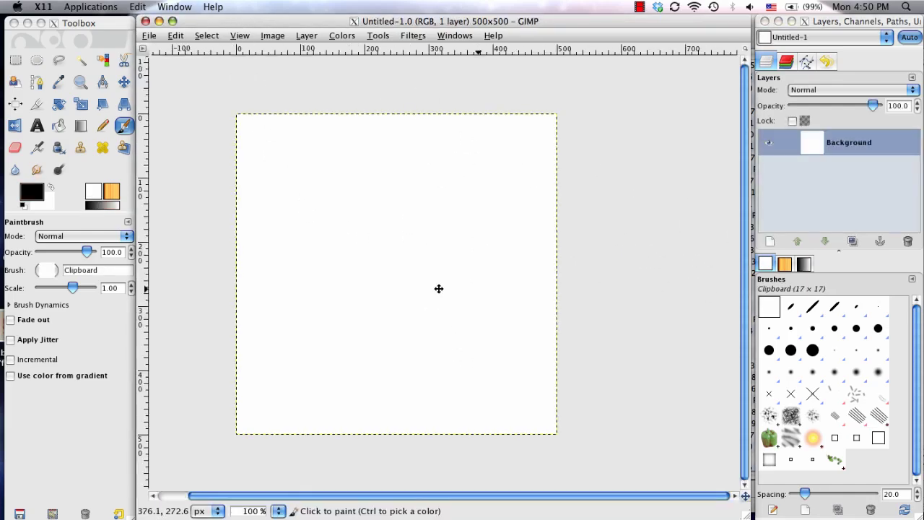
{"action": "scroll", "coordinate": [470, 252], "scroll_direction": "down", "scroll_amount": 2}
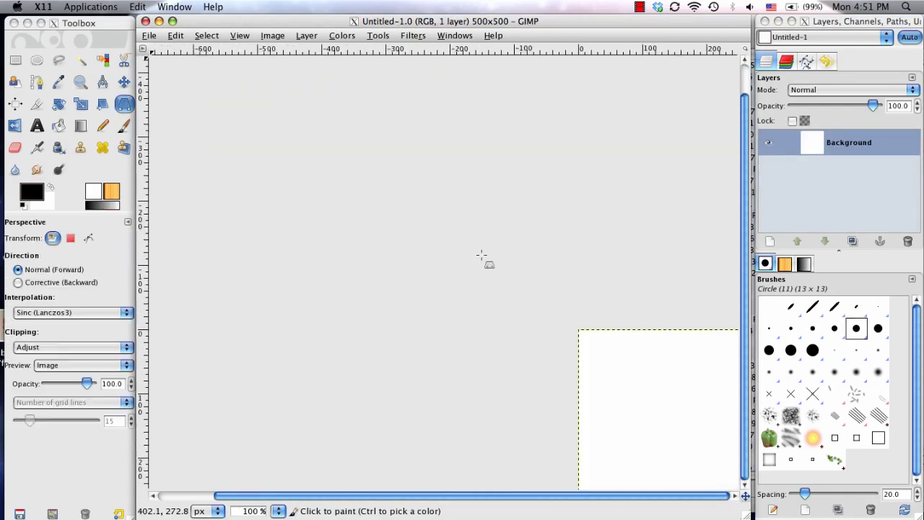
- Select the Paintbrush with the Circle Fuzzy (17) brush
{"action": "key", "text": "p"}
{"action": "scroll", "coordinate": [484, 258], "scroll_direction": "right", "scroll_amount": 10}
{"action": "scroll", "coordinate": [485, 258], "scroll_direction": "down", "scroll_amount": 7}
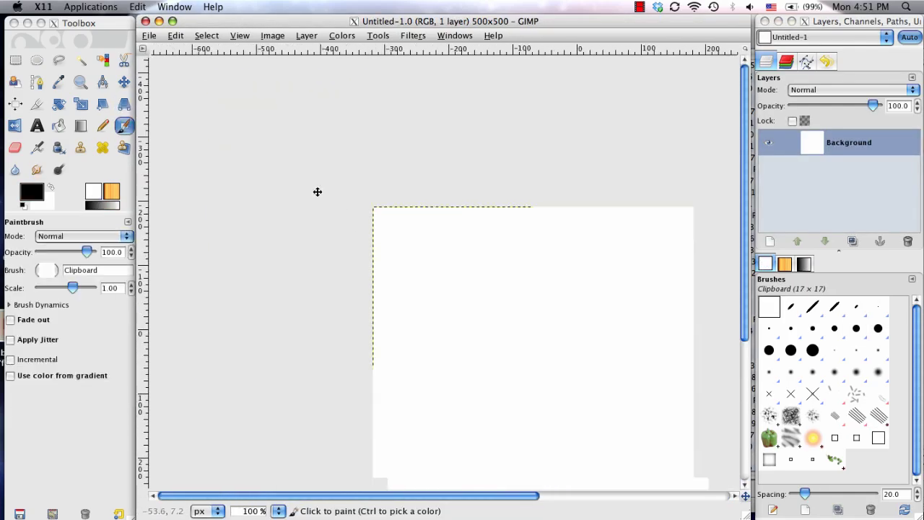
{"action": "key", "text": "shift+p"}
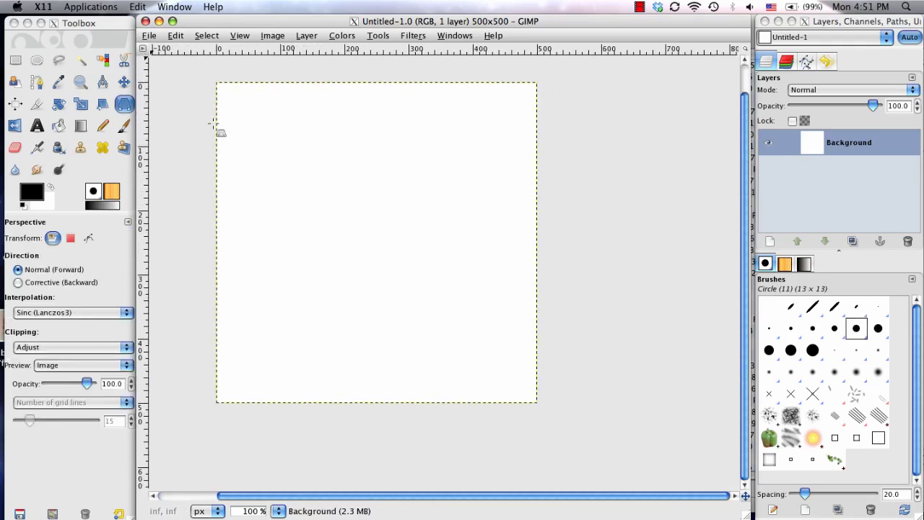
{"action": "left_click", "coordinate": [124, 126]}
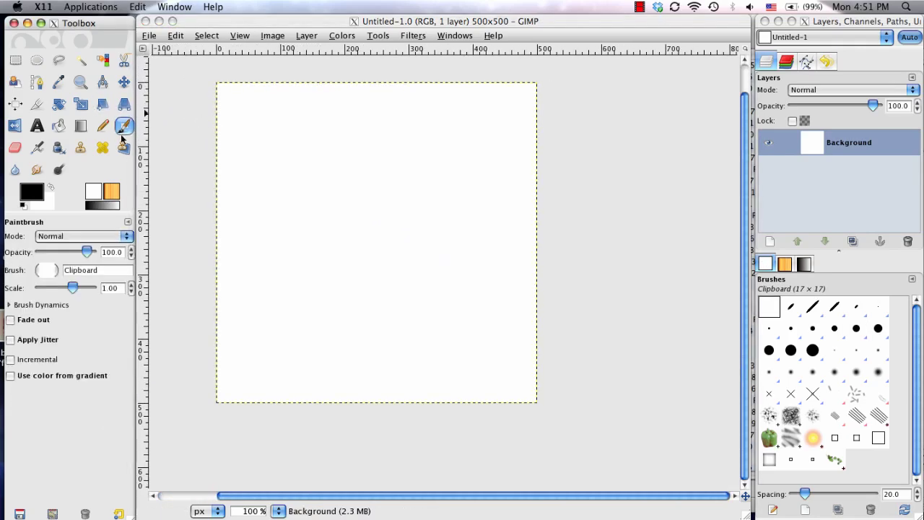
{"action": "left_click", "coordinate": [47, 270]}
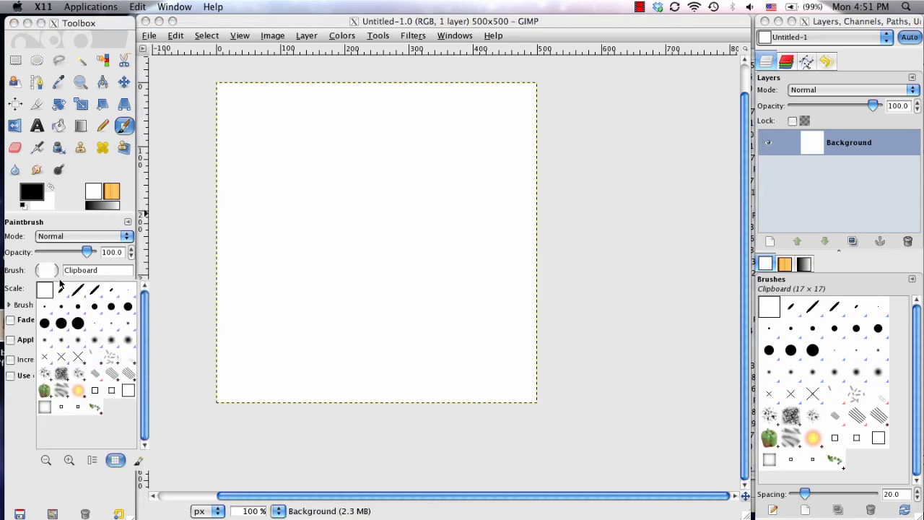
{"action": "left_click", "coordinate": [112, 341]}
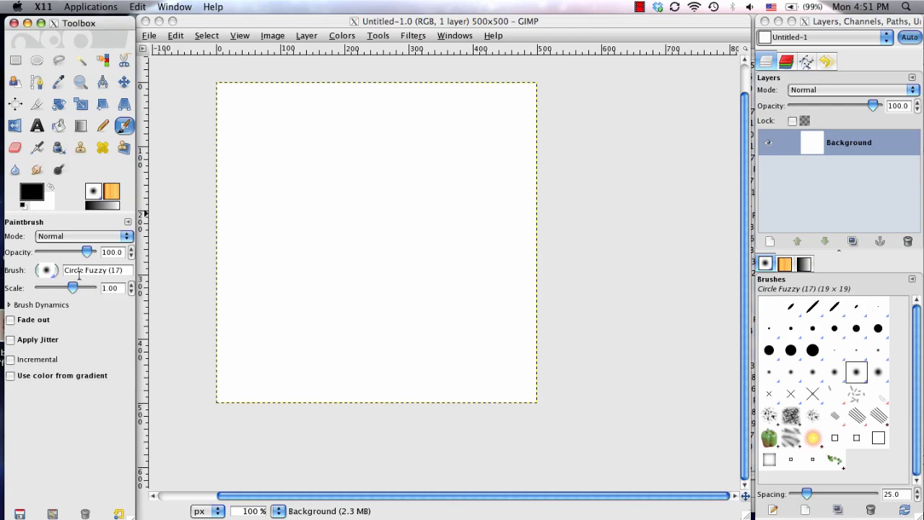
{"action": "triple_click", "coordinate": [120, 270]}
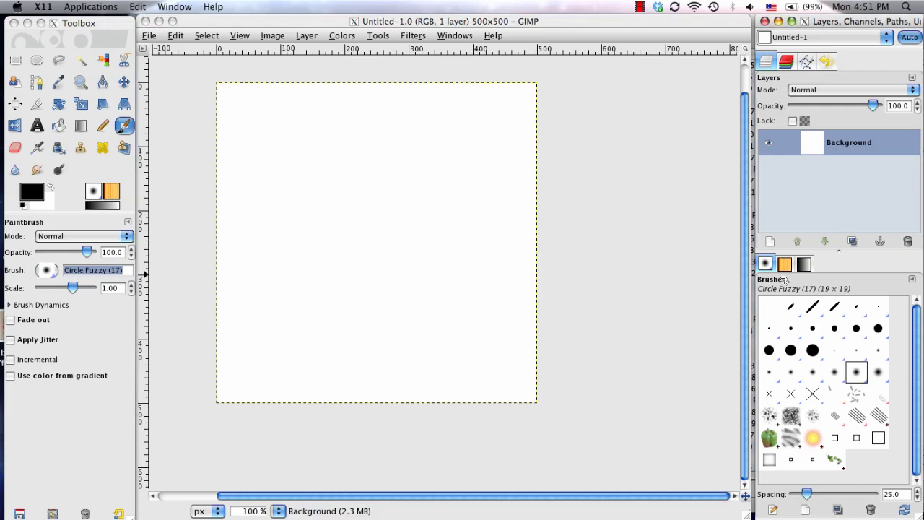
- Add a transparent layer, stamp five fuzzy black dots across it, and hide Background
{"action": "left_click", "coordinate": [769, 242]}
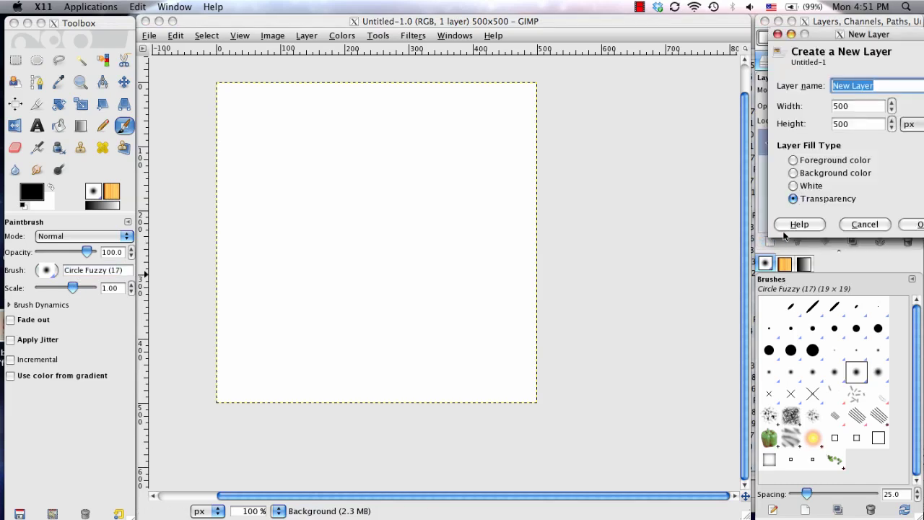
{"action": "left_click", "coordinate": [915, 226]}
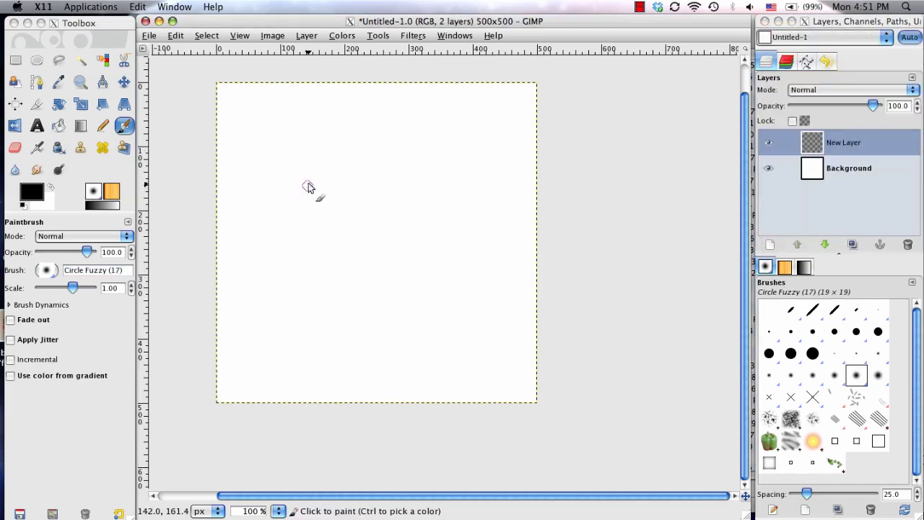
{"action": "left_click", "coordinate": [356, 119]}
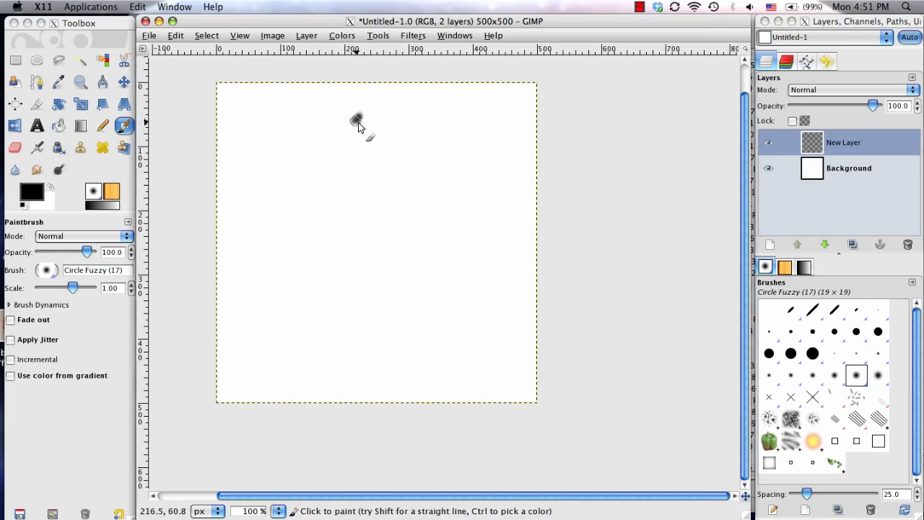
{"action": "left_click", "coordinate": [452, 177]}
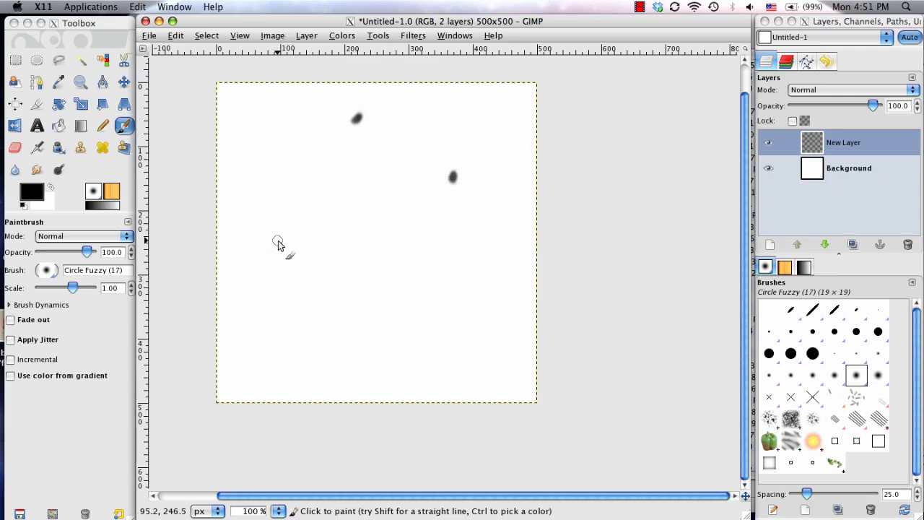
{"action": "left_click", "coordinate": [294, 225]}
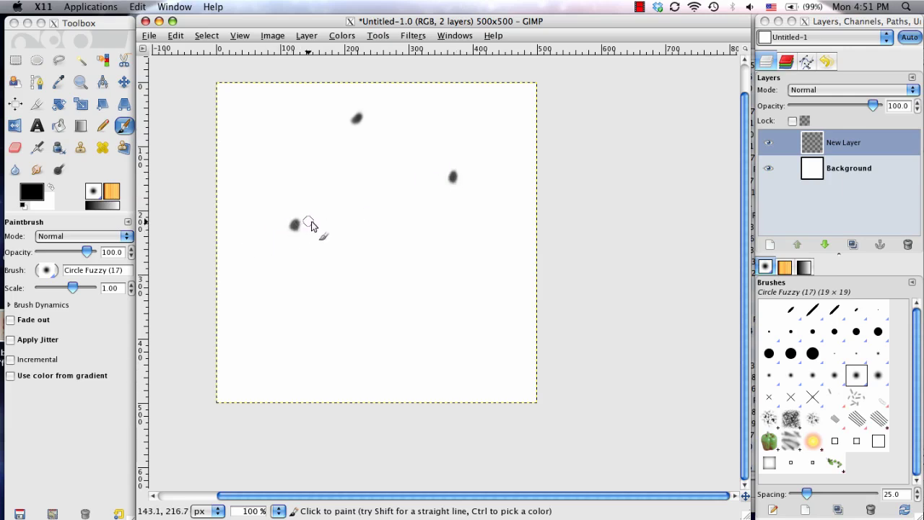
{"action": "left_click", "coordinate": [431, 298]}
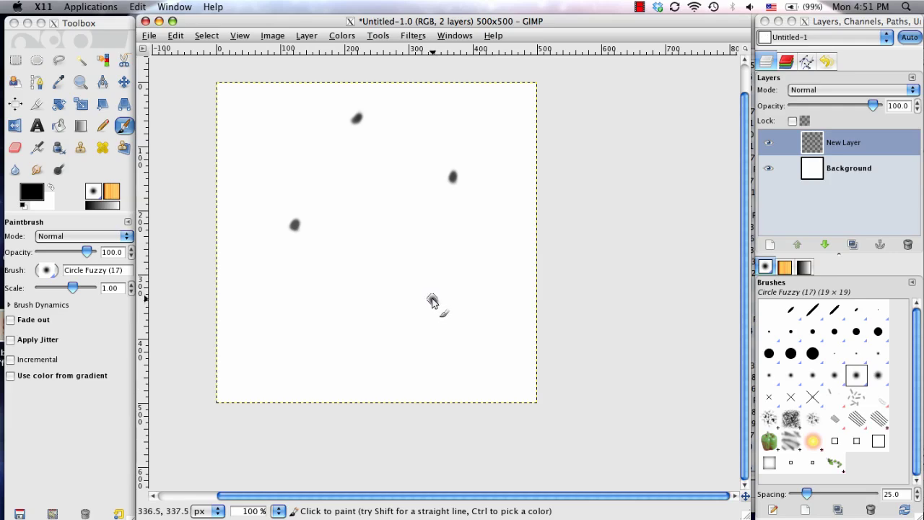
{"action": "left_click", "coordinate": [326, 320]}
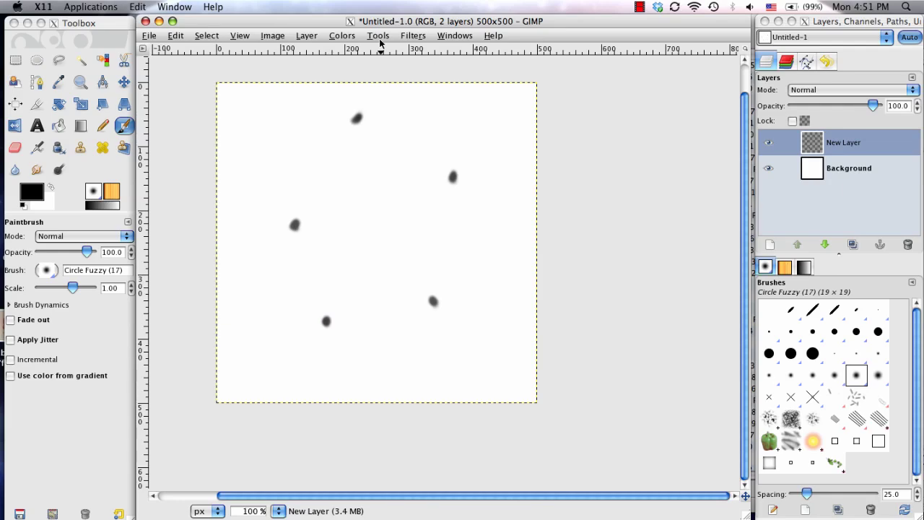
{"action": "left_click", "coordinate": [768, 168]}
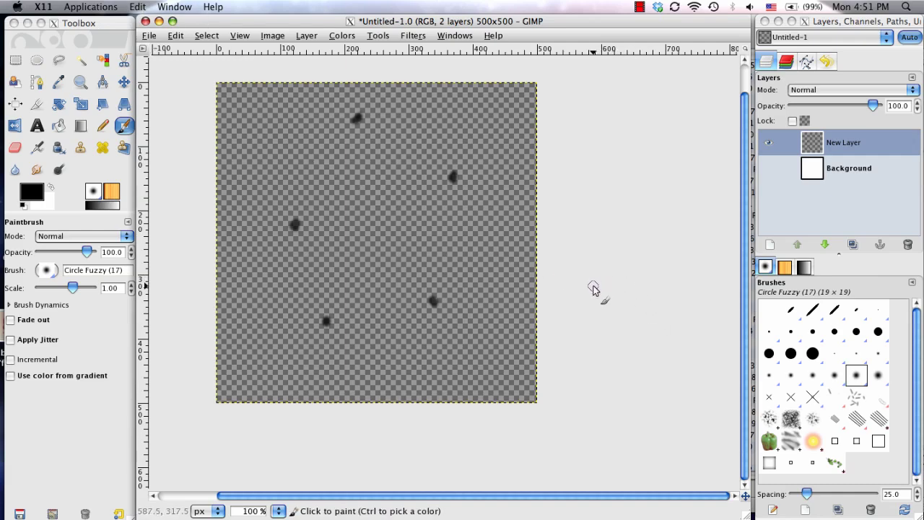
- Bring up the Save Image dialog and browse to the top-level file system
{"action": "left_click", "coordinate": [148, 38]}
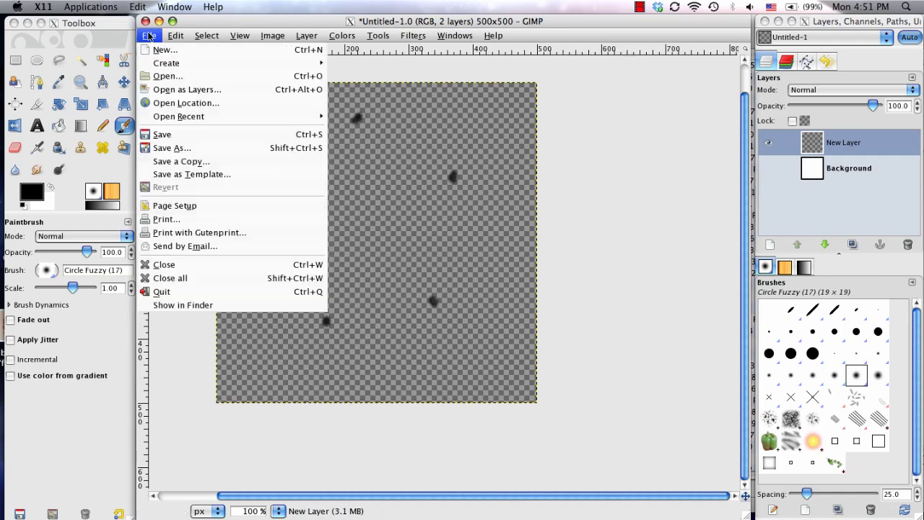
{"action": "left_click", "coordinate": [171, 150]}
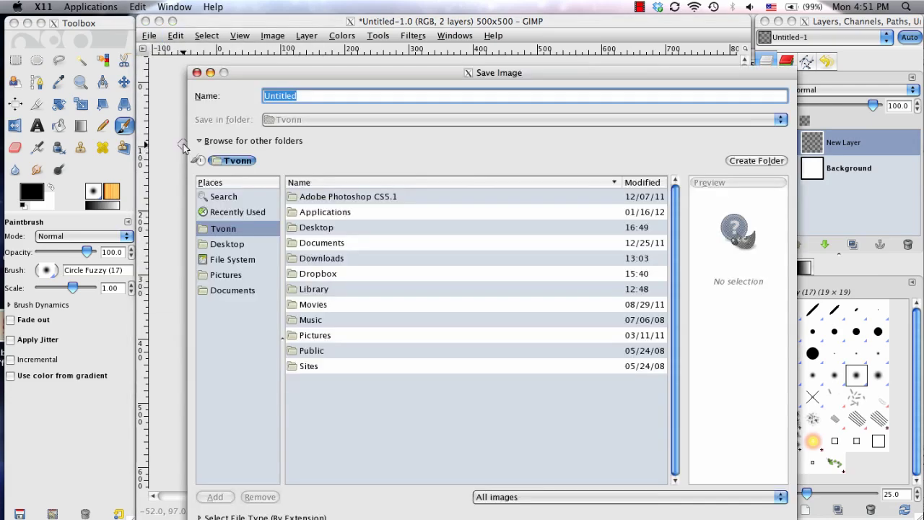
{"action": "left_click_drag", "start_coordinate": [308, 73], "coordinate": [233, 25]}
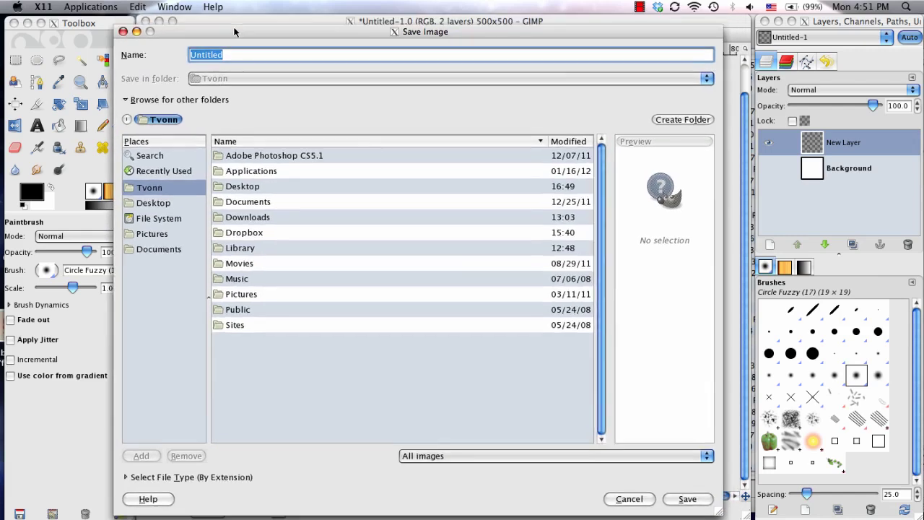
{"action": "left_click", "coordinate": [255, 114]}
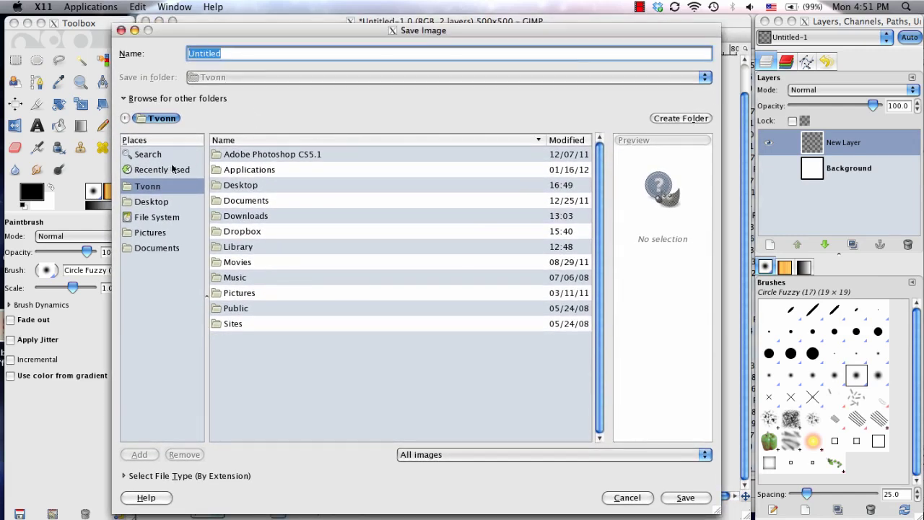
{"action": "left_click", "coordinate": [148, 174]}
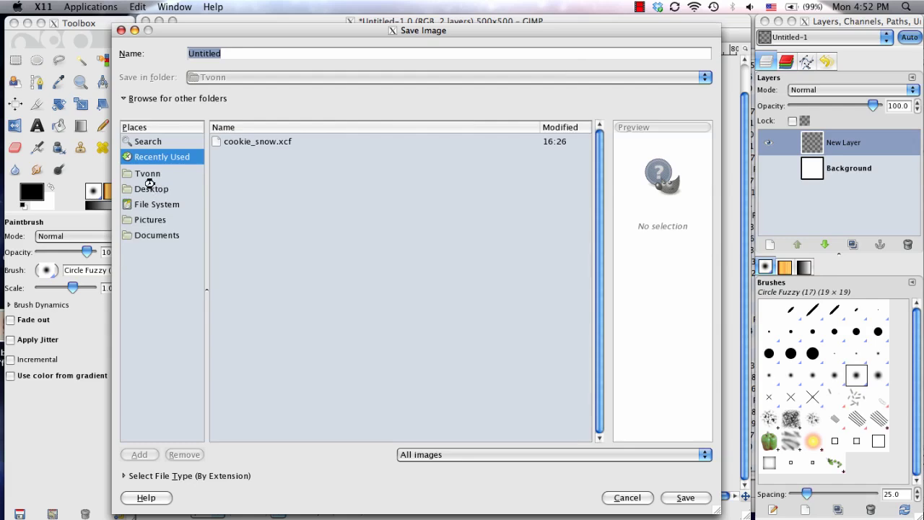
{"action": "left_click", "coordinate": [154, 188]}
{"action": "left_click", "coordinate": [154, 186]}
{"action": "left_click", "coordinate": [151, 217]}
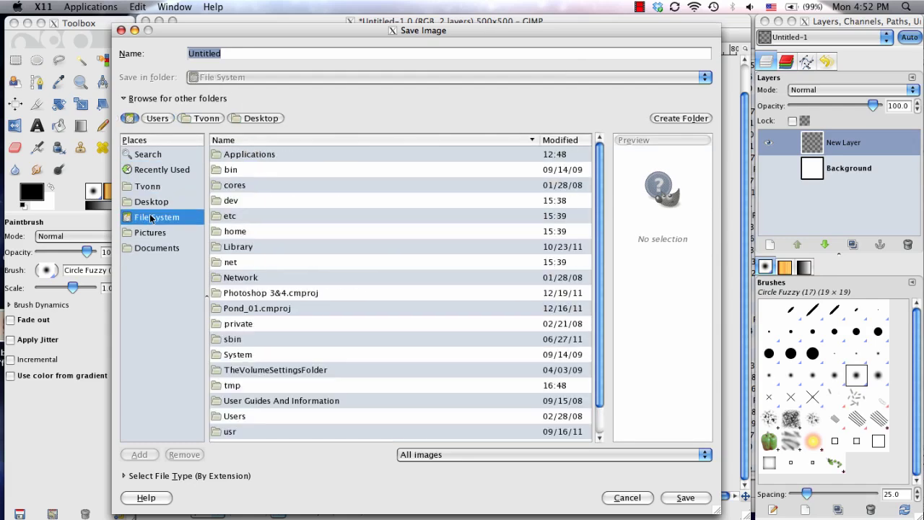
- Navigate Applications > Gimp.app > Contents > Resources > share > gimp > 2.0 > brushes
{"action": "double_click", "coordinate": [249, 154]}
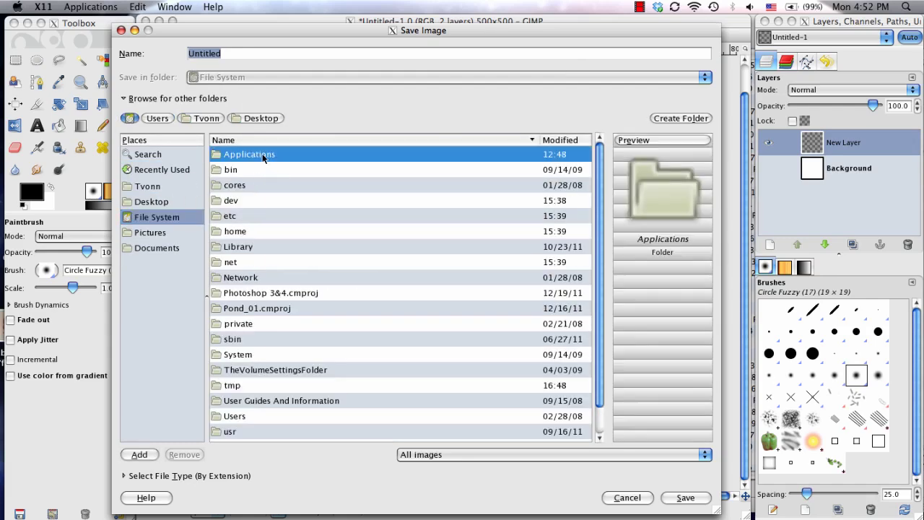
{"action": "left_click_drag", "start_coordinate": [600, 161], "coordinate": [590, 264]}
{"action": "double_click", "coordinate": [269, 357]}
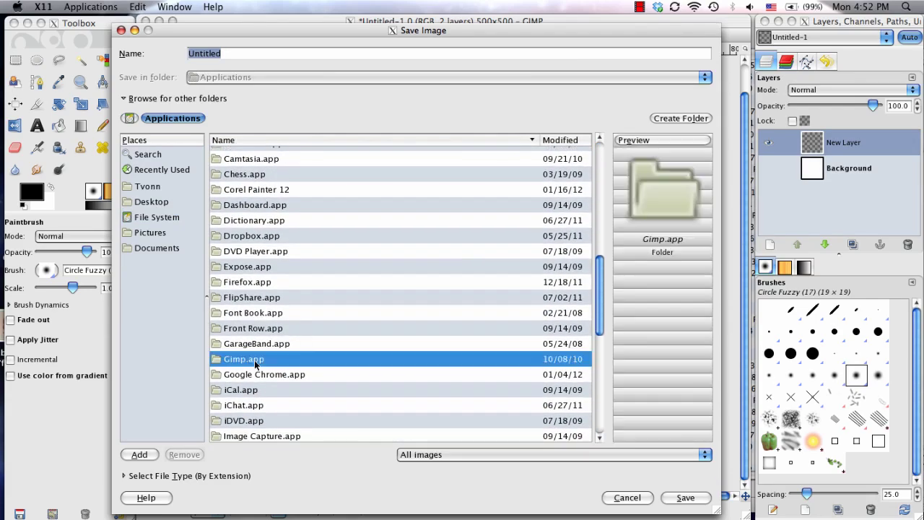
{"action": "double_click", "coordinate": [267, 156]}
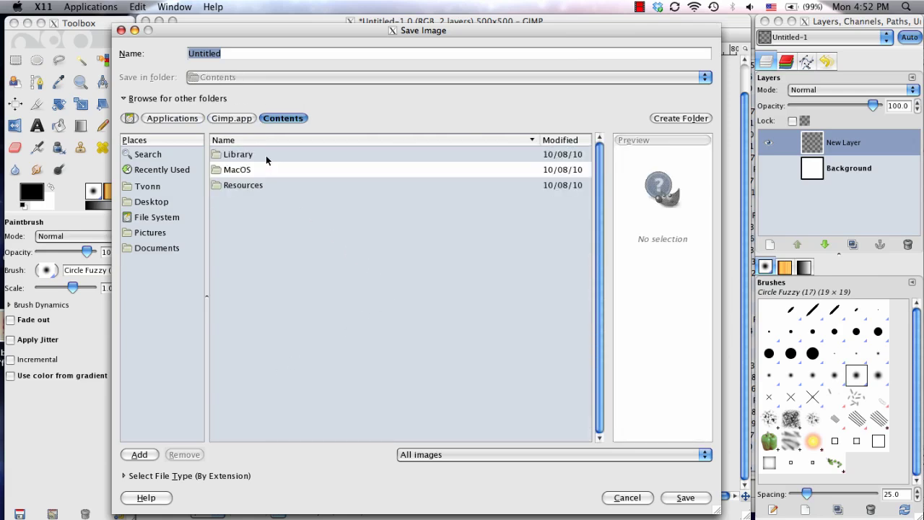
{"action": "double_click", "coordinate": [252, 186]}
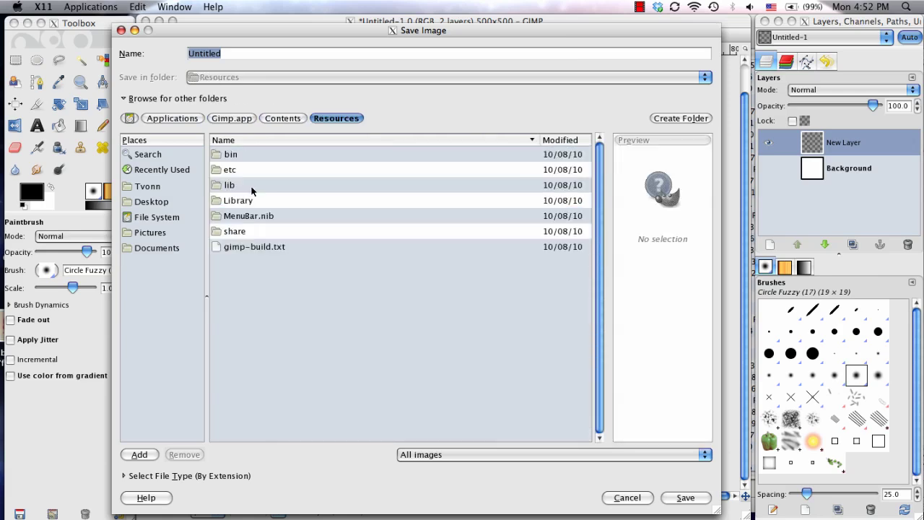
{"action": "double_click", "coordinate": [247, 232]}
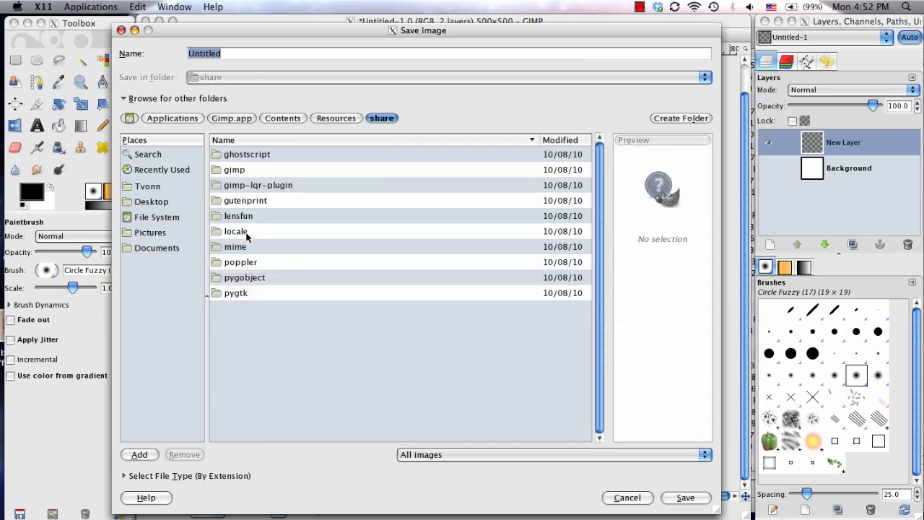
{"action": "left_click", "coordinate": [252, 173]}
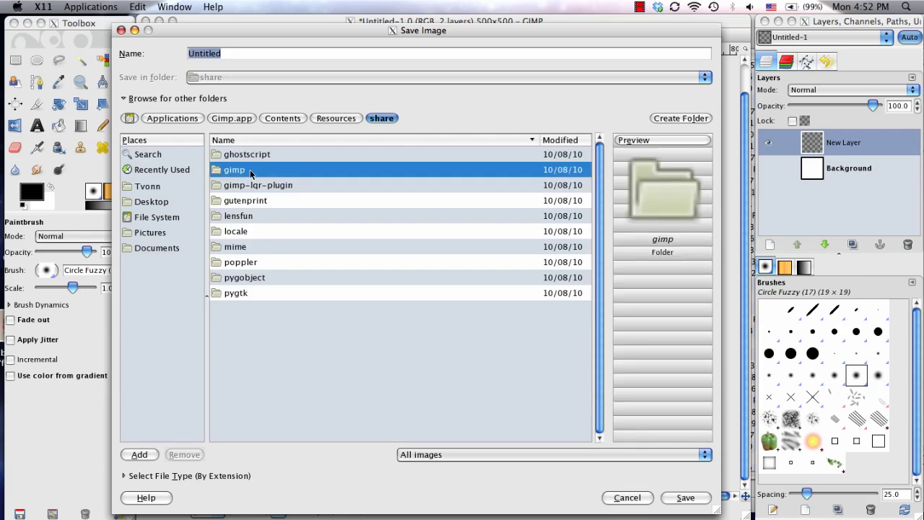
{"action": "double_click", "coordinate": [251, 173]}
{"action": "double_click", "coordinate": [246, 155]}
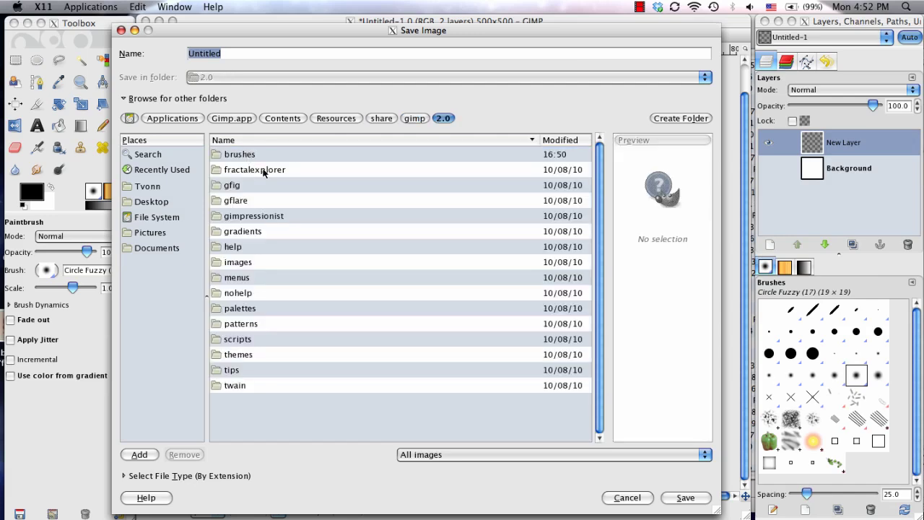
{"action": "double_click", "coordinate": [250, 158]}
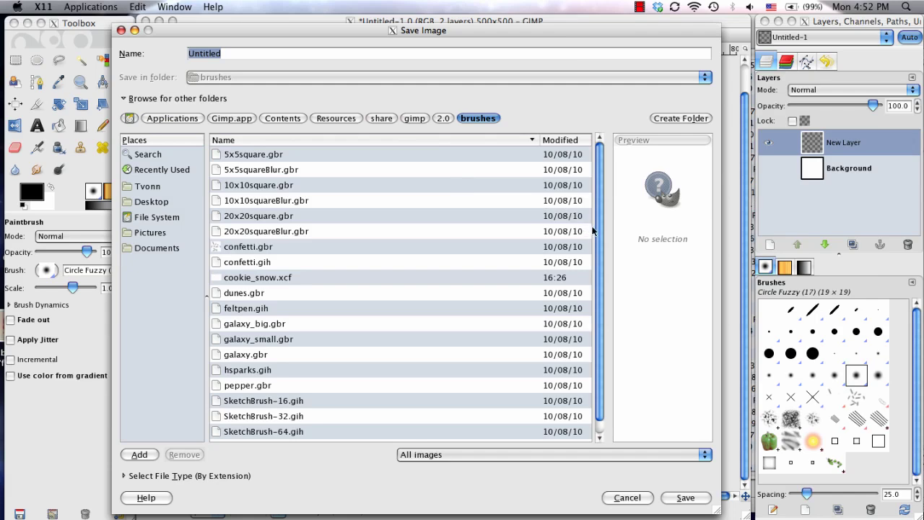
- Rename the file to snow and choose the GIMP brush file type
{"action": "scroll", "coordinate": [604, 257], "scroll_direction": "down", "scroll_amount": 1}
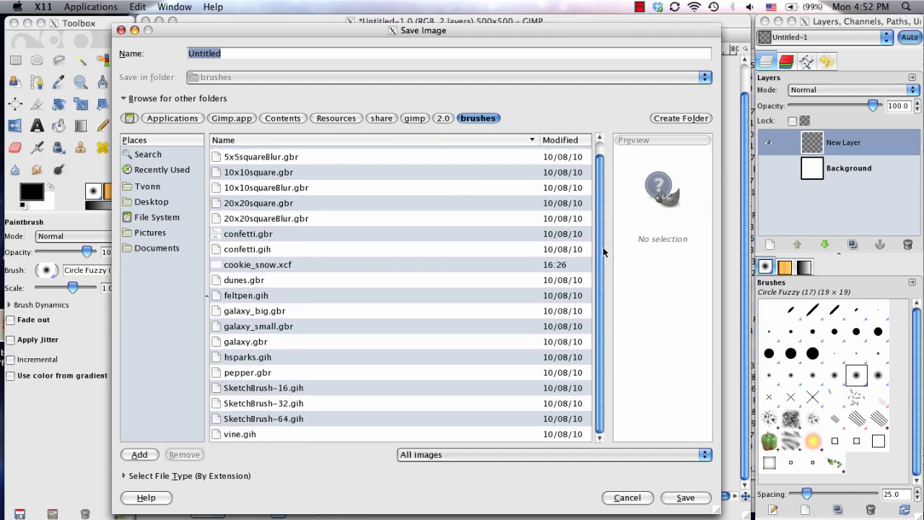
{"action": "scroll", "coordinate": [605, 242], "scroll_direction": "up", "scroll_amount": 1}
{"action": "left_click", "coordinate": [250, 53]}
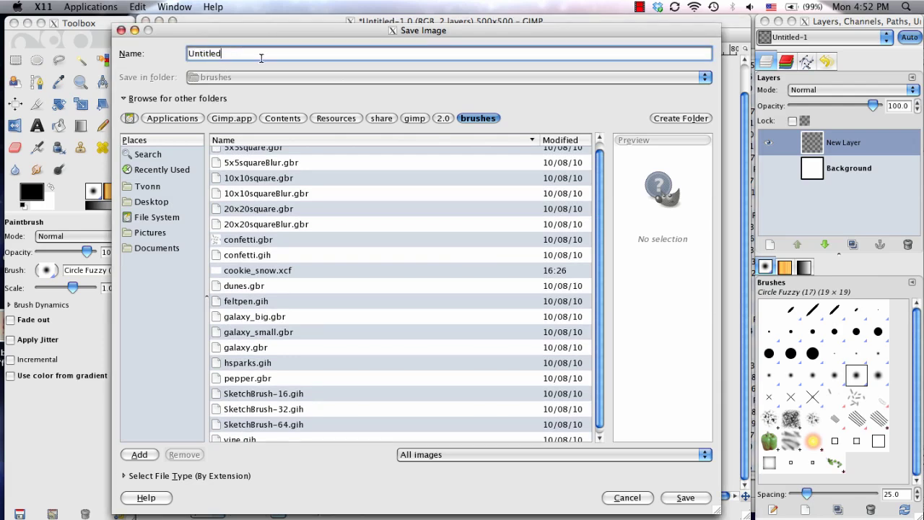
{"action": "left_click_drag", "start_coordinate": [232, 53], "coordinate": [183, 53]}
{"action": "left_click", "coordinate": [59, 81]}
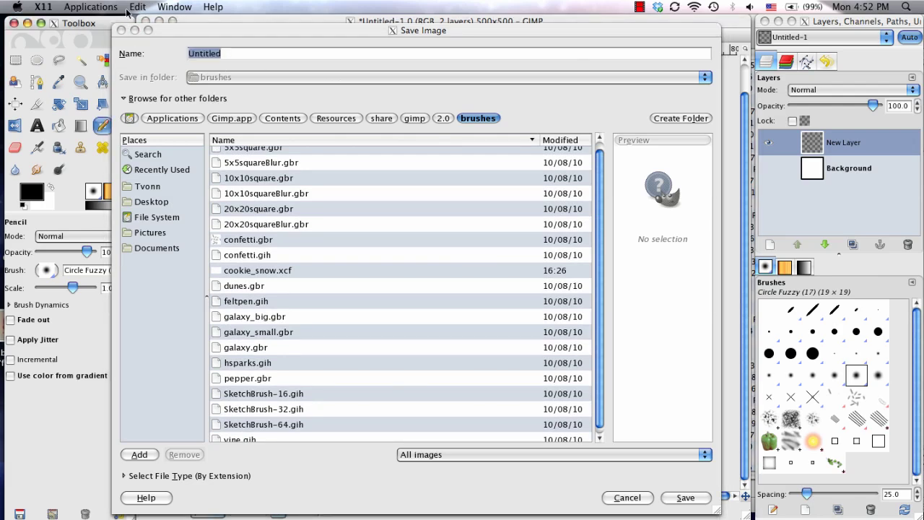
{"action": "type", "text": "s"}
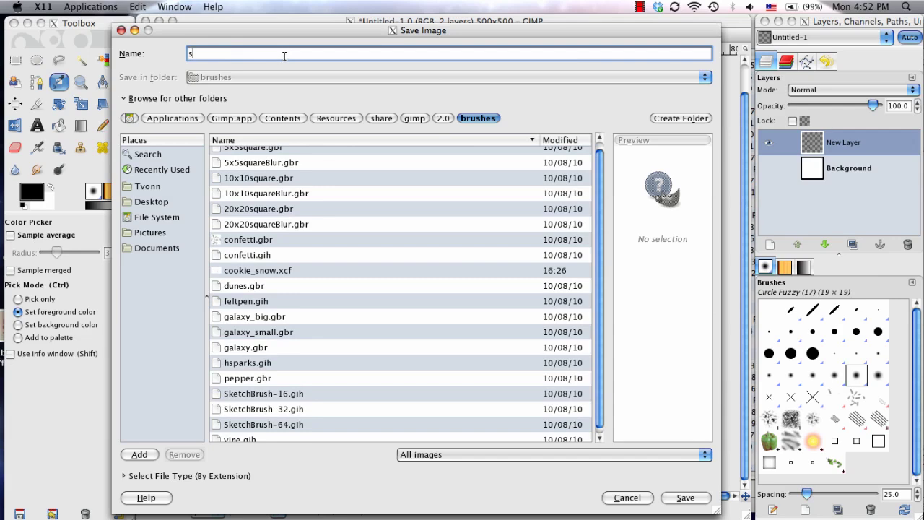
{"action": "type", "text": "now"}
{"action": "left_click", "coordinate": [124, 476]}
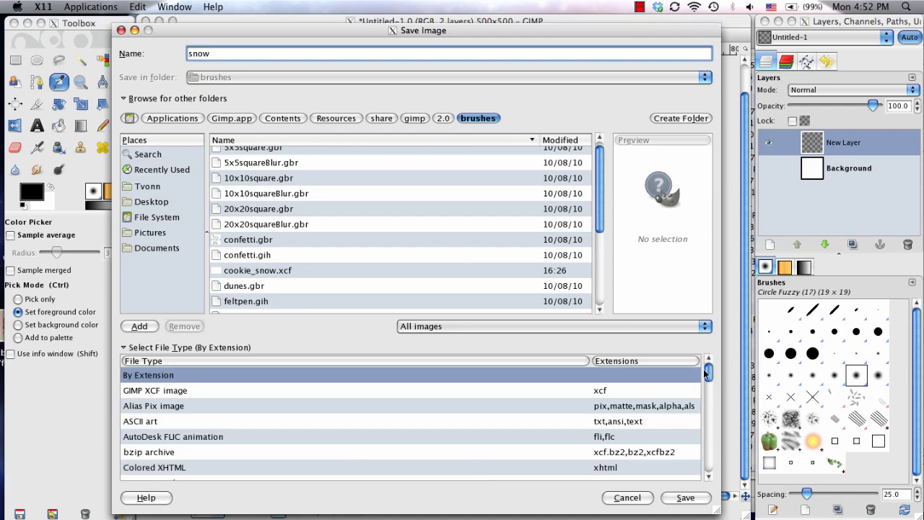
{"action": "left_click_drag", "start_coordinate": [709, 375], "coordinate": [709, 400]}
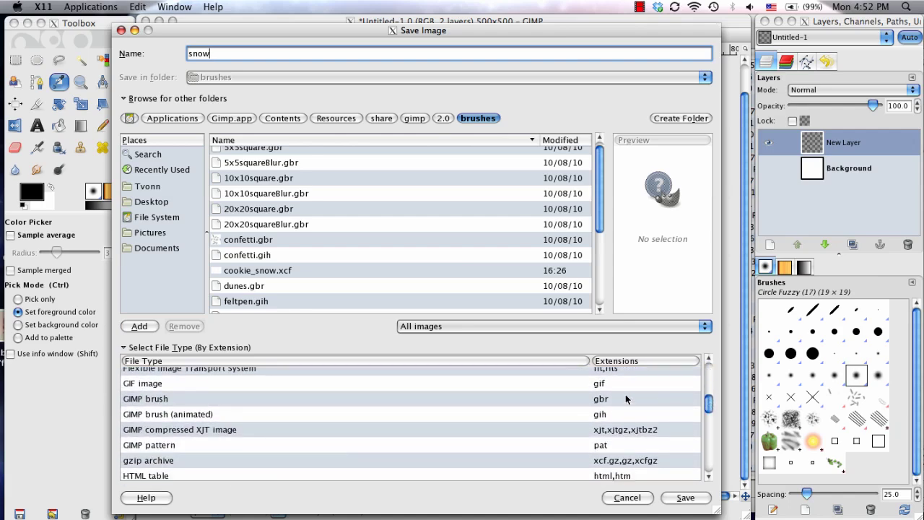
{"action": "left_click", "coordinate": [156, 401]}
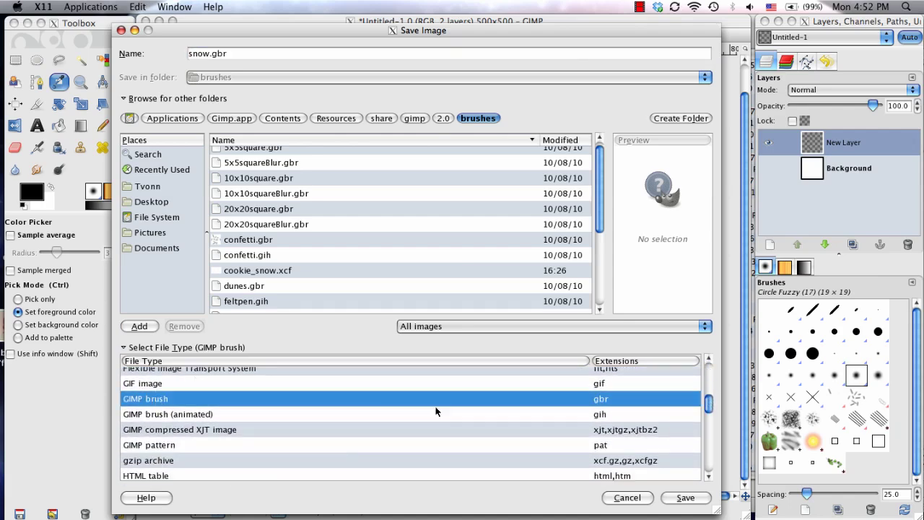
- Save snow.gbr with visible layers merged and brush spacing 10
{"action": "left_click", "coordinate": [686, 499]}
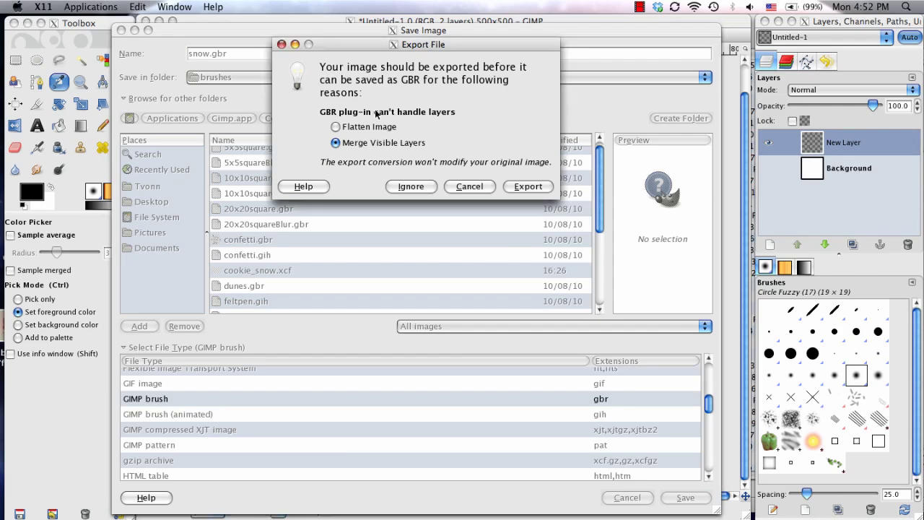
{"action": "left_click", "coordinate": [335, 127]}
{"action": "left_click", "coordinate": [336, 143]}
{"action": "left_click", "coordinate": [753, 196]}
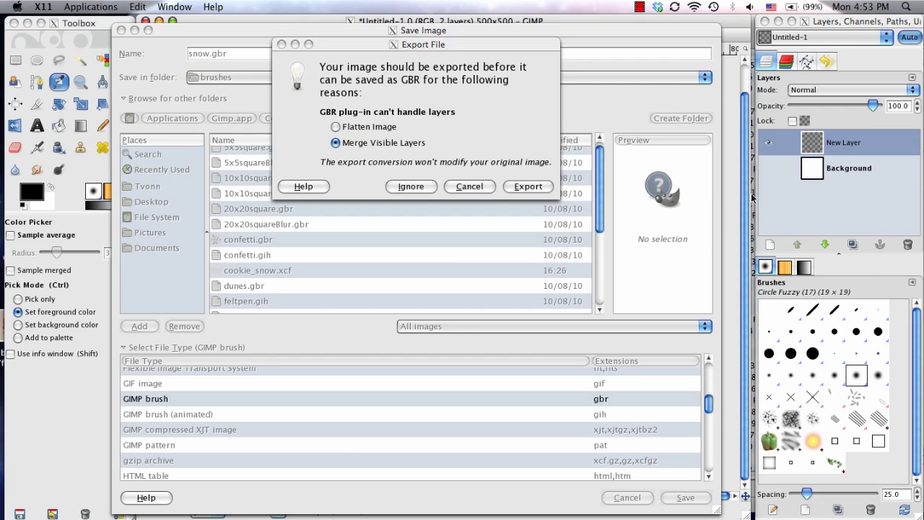
{"action": "left_click", "coordinate": [241, 57]}
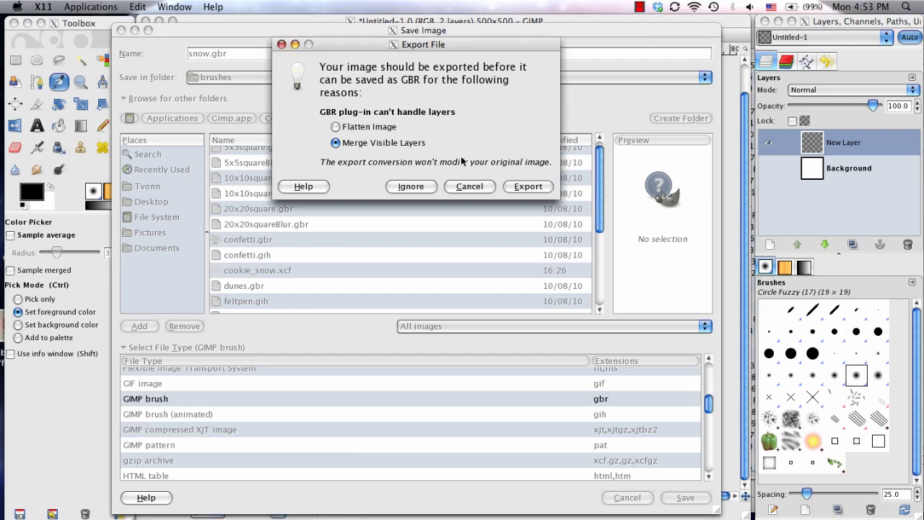
{"action": "left_click", "coordinate": [518, 188]}
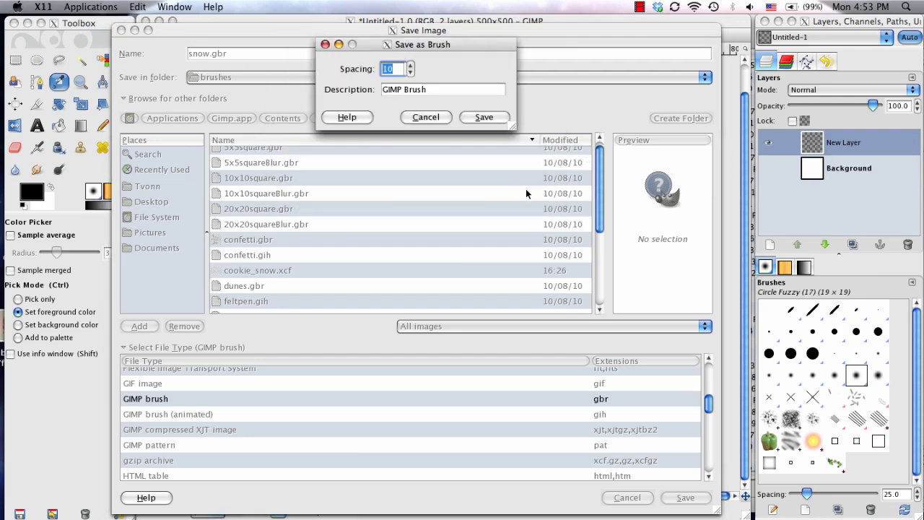
{"action": "left_click", "coordinate": [484, 117]}
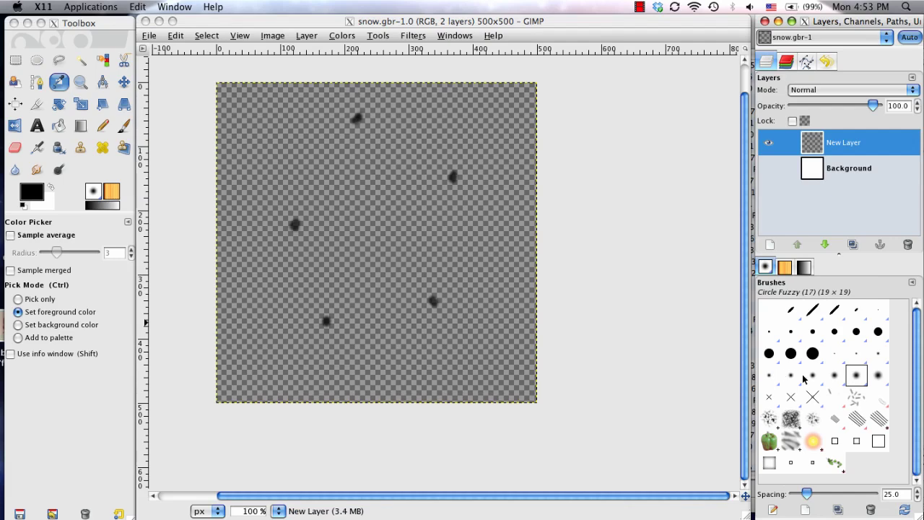
- Select the reloaded 500×500 snow brush, show Background, hide the dot layer, add New Layer#1
{"action": "left_click", "coordinate": [904, 511]}
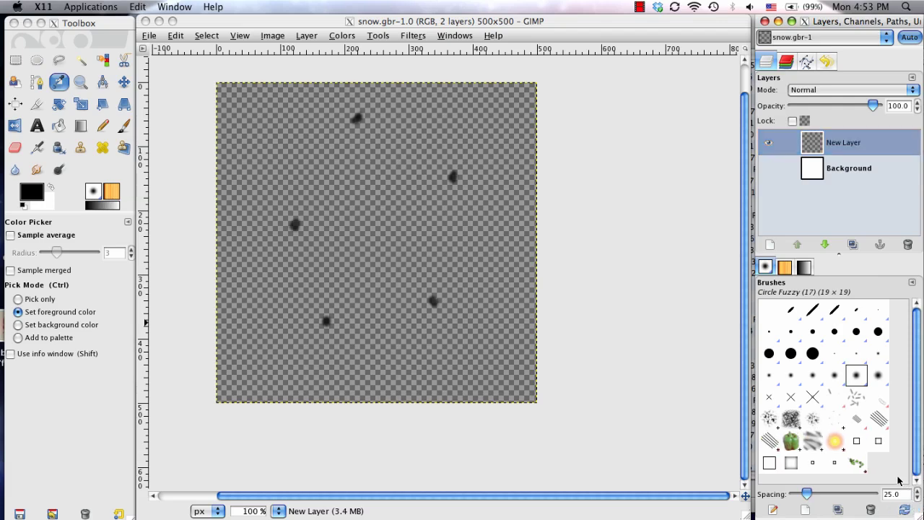
{"action": "left_click", "coordinate": [835, 420]}
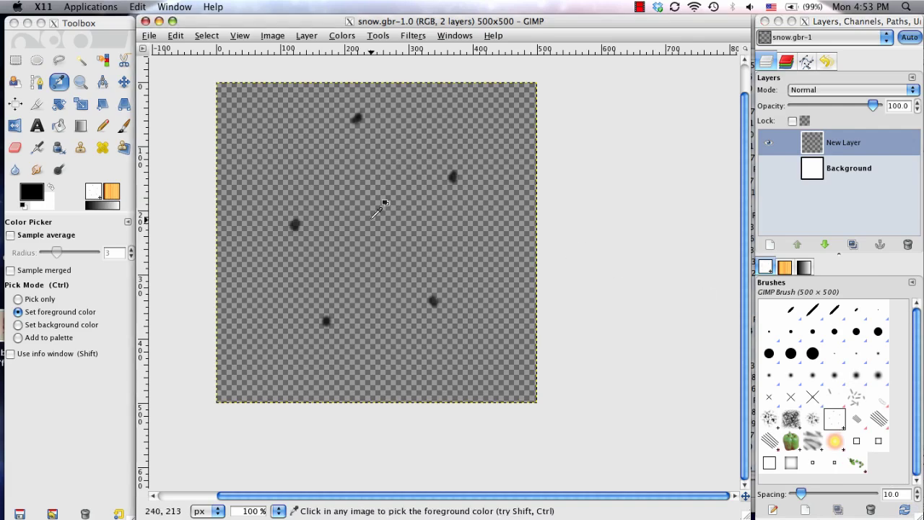
{"action": "left_click", "coordinate": [769, 168]}
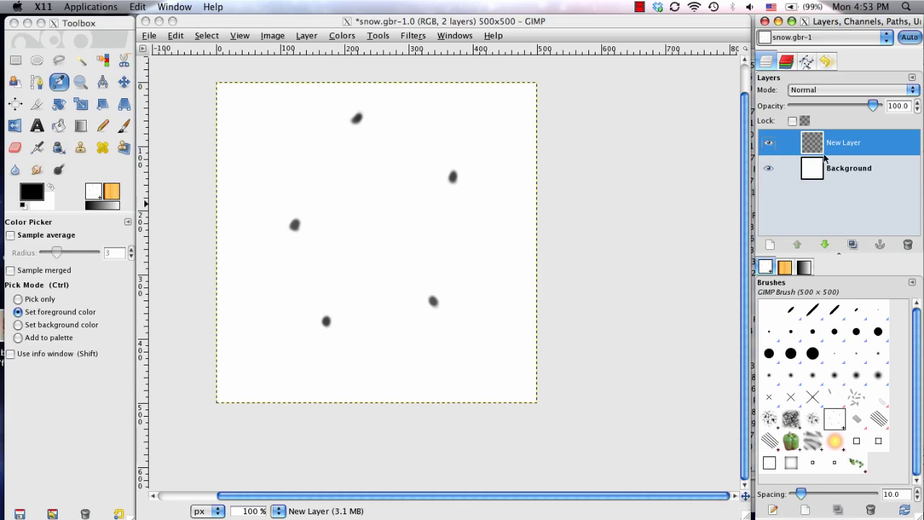
{"action": "left_click", "coordinate": [769, 143]}
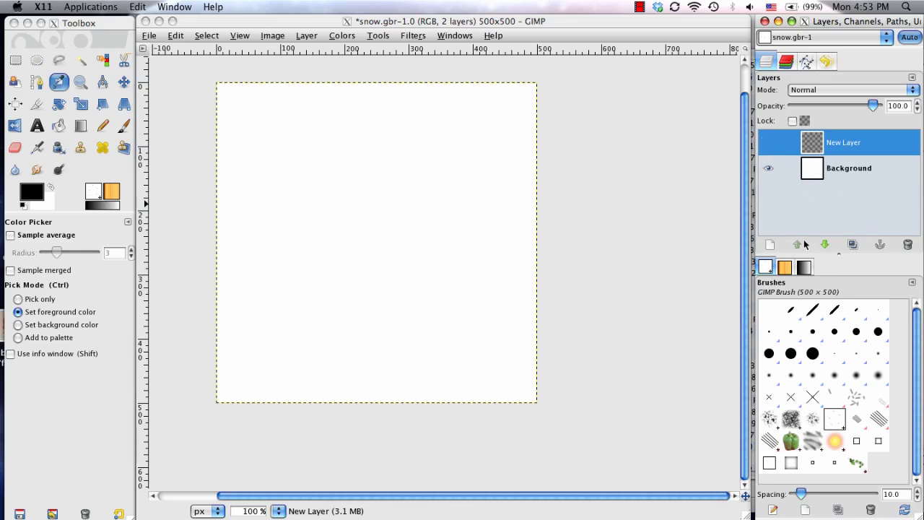
{"action": "left_click", "coordinate": [770, 244]}
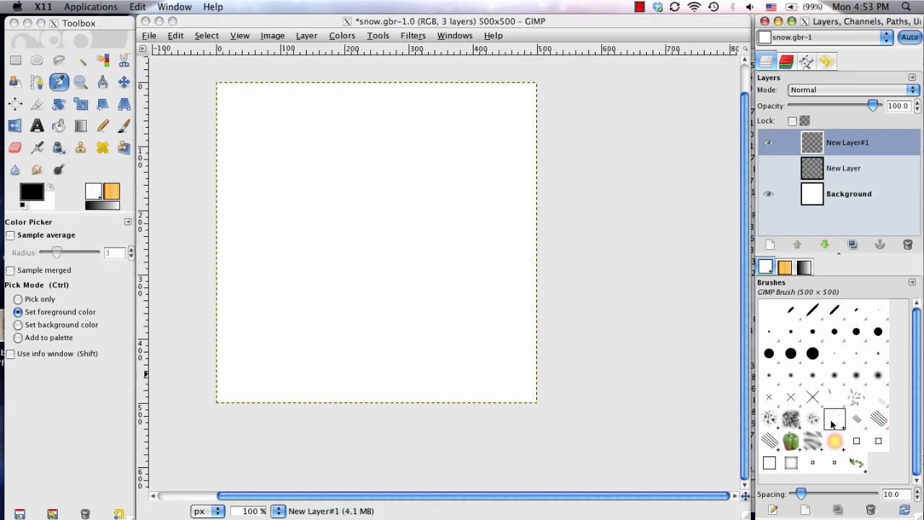
- Switch to the paintbrush with black foreground and undo trial snowflake stamps
{"action": "left_click", "coordinate": [124, 125]}
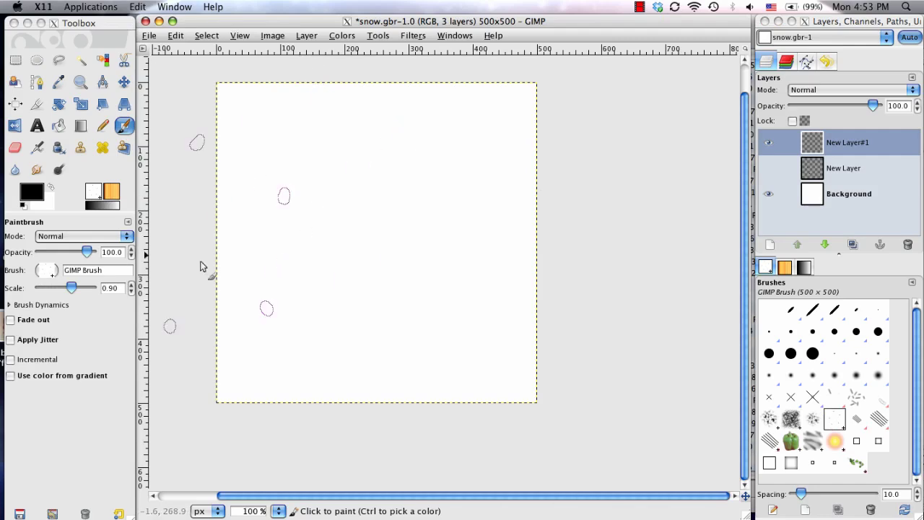
{"action": "left_click", "coordinate": [31, 192]}
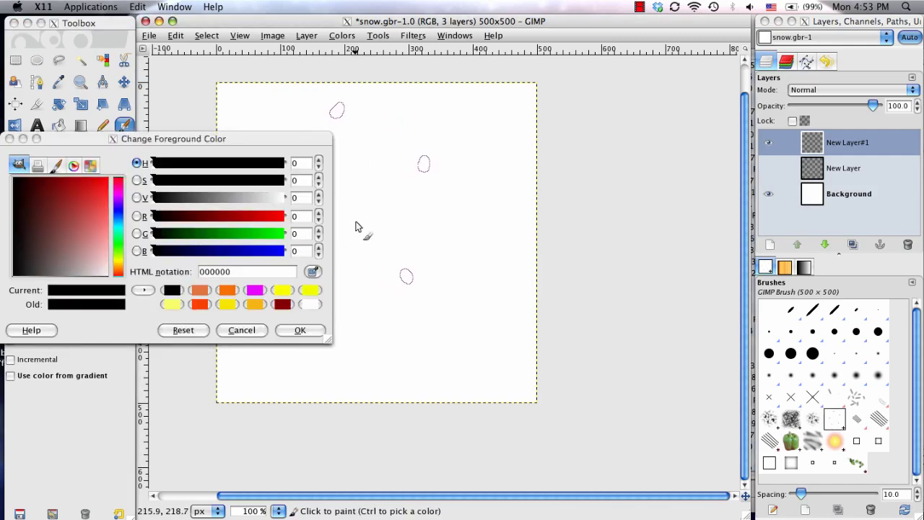
{"action": "left_click", "coordinate": [300, 329]}
{"action": "mouse_move", "coordinate": [366, 233]}
{"action": "left_mouse_down"}
{"action": "mouse_move", "coordinate": [414, 248]}
{"action": "mouse_move", "coordinate": [438, 201]}
{"action": "mouse_move", "coordinate": [357, 209]}
{"action": "mouse_move", "coordinate": [326, 294]}
{"action": "mouse_move", "coordinate": [269, 277]}
{"action": "mouse_move", "coordinate": [414, 244]}
{"action": "mouse_move", "coordinate": [355, 261]}
{"action": "mouse_move", "coordinate": [379, 293]}
{"action": "mouse_move", "coordinate": [417, 271]}
{"action": "mouse_move", "coordinate": [448, 230]}
{"action": "mouse_move", "coordinate": [484, 235]}
{"action": "mouse_move", "coordinate": [472, 345]}
{"action": "mouse_move", "coordinate": [541, 337]}
{"action": "mouse_move", "coordinate": [545, 406]}
{"action": "mouse_move", "coordinate": [649, 345]}
{"action": "left_mouse_up"}
{"action": "key", "text": "ctrl+z"}
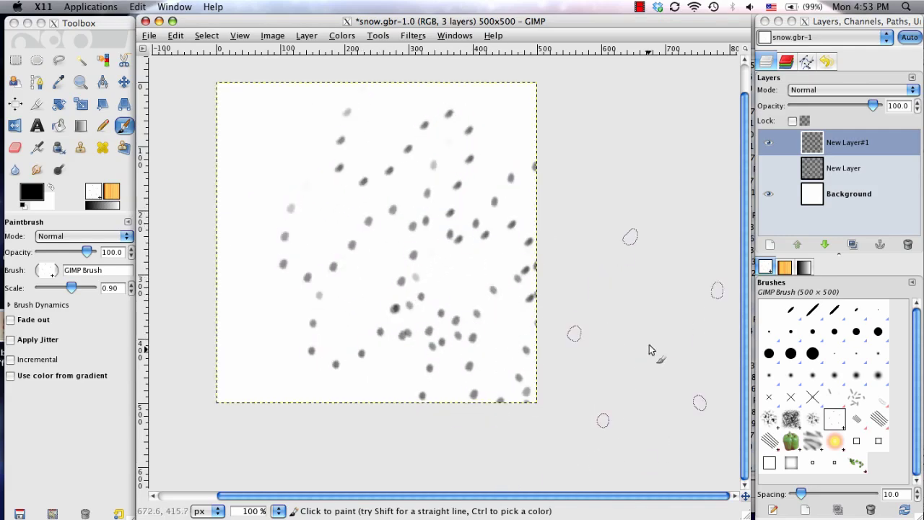
{"action": "key", "text": "shift+p"}
{"action": "key", "text": "Delete"}
{"action": "key", "text": "p"}
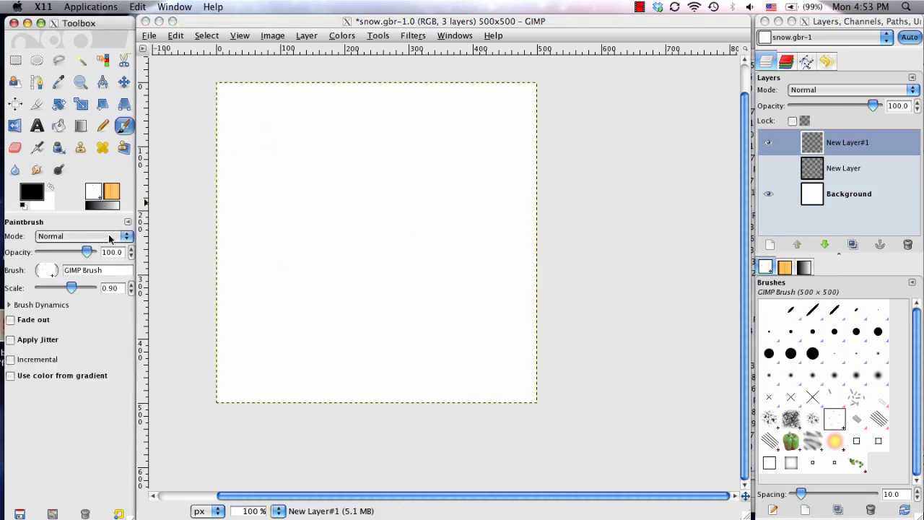
- Enable Pressure→Size brush dynamics and stamp test snow dot patterns near the centre
{"action": "left_click", "coordinate": [9, 306]}
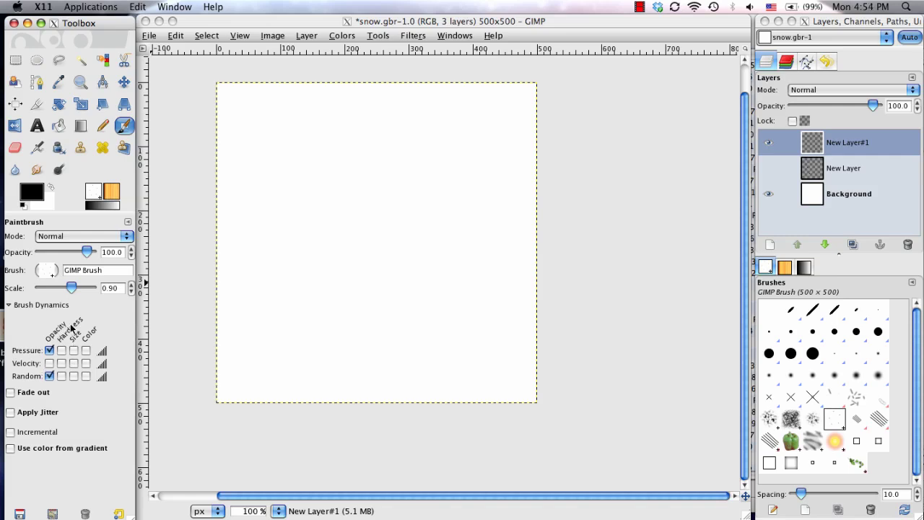
{"action": "left_click", "coordinate": [74, 353]}
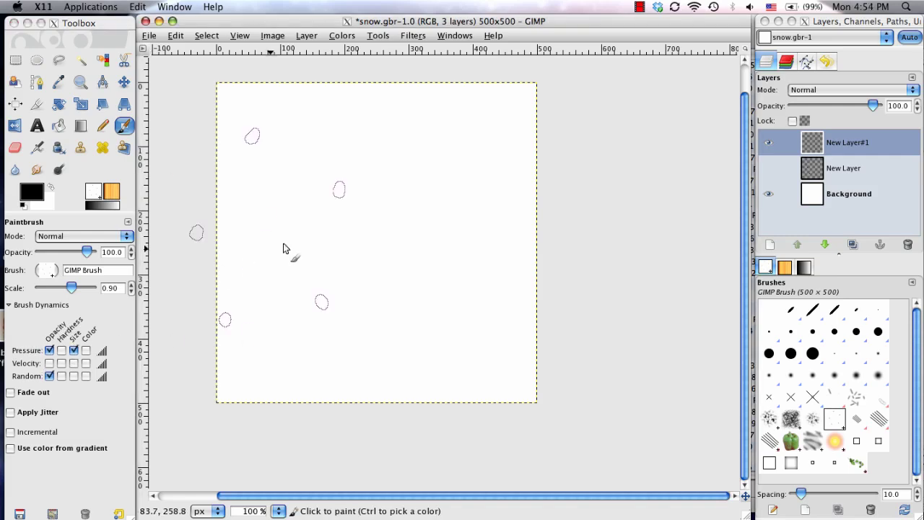
{"action": "mouse_move", "coordinate": [369, 263]}
{"action": "left_mouse_down"}
{"action": "mouse_move", "coordinate": [407, 248]}
{"action": "mouse_move", "coordinate": [386, 238]}
{"action": "mouse_move", "coordinate": [396, 258]}
{"action": "mouse_move", "coordinate": [424, 210]}
{"action": "left_mouse_up"}
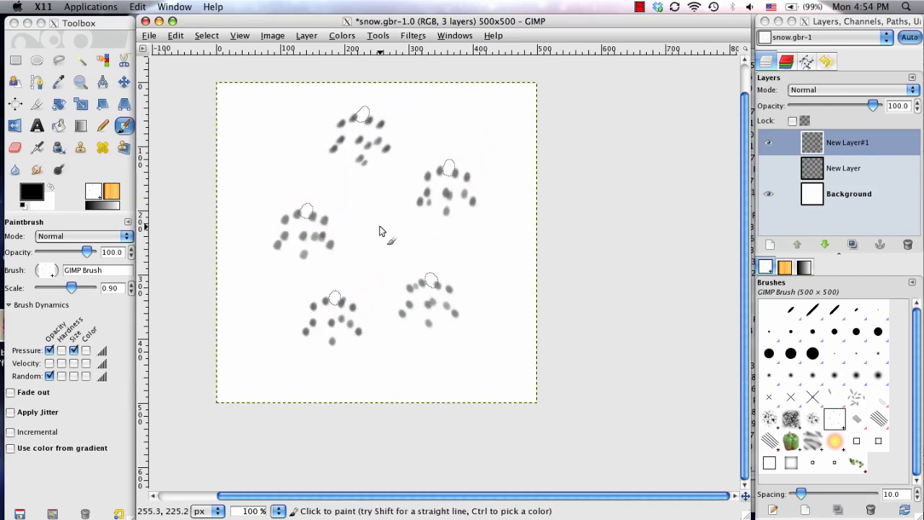
{"action": "key", "text": "ctrl+z"}
{"action": "left_click", "coordinate": [372, 229]}
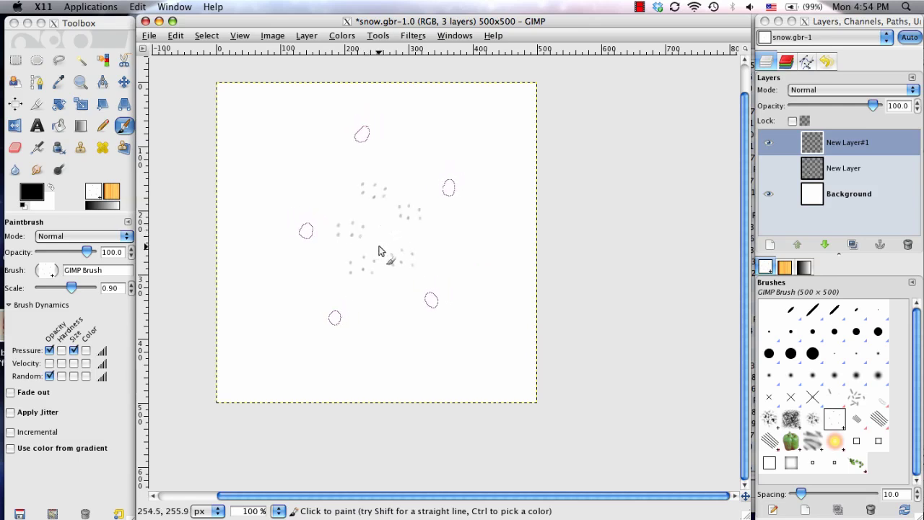
{"action": "left_click", "coordinate": [383, 236]}
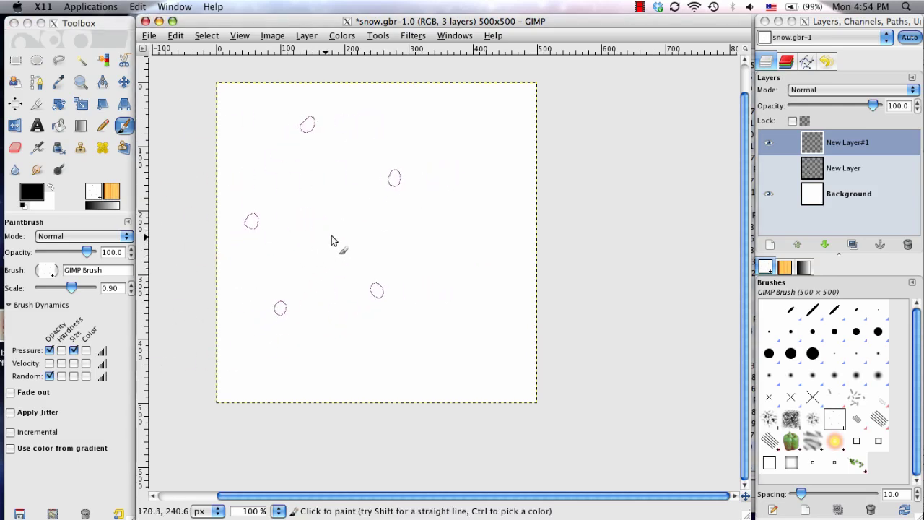
- Paint scattered grey snow dots across the whole New Layer#1 canvas
{"action": "mouse_move", "coordinate": [423, 200]}
{"action": "left_mouse_down"}
{"action": "mouse_move", "coordinate": [286, 283]}
{"action": "mouse_move", "coordinate": [408, 166]}
{"action": "mouse_move", "coordinate": [396, 239]}
{"action": "left_mouse_up"}
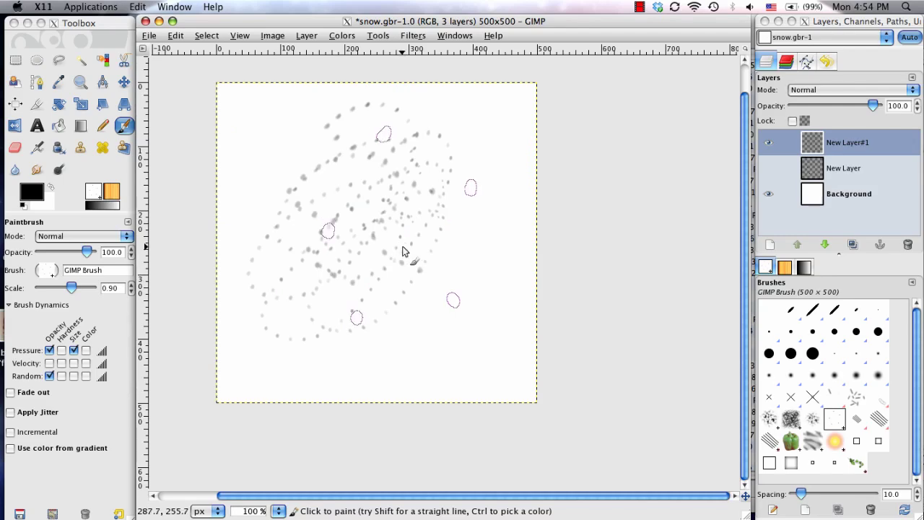
{"action": "key", "text": "ctrl+z"}
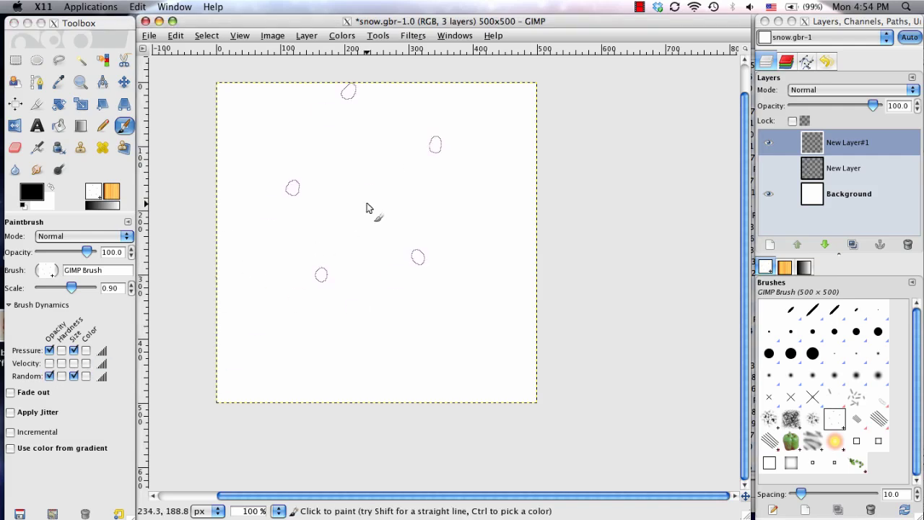
{"action": "mouse_move", "coordinate": [371, 208]}
{"action": "left_mouse_down"}
{"action": "mouse_move", "coordinate": [336, 258]}
{"action": "mouse_move", "coordinate": [372, 264]}
{"action": "mouse_move", "coordinate": [414, 241]}
{"action": "mouse_move", "coordinate": [448, 251]}
{"action": "mouse_move", "coordinate": [413, 260]}
{"action": "mouse_move", "coordinate": [351, 226]}
{"action": "left_mouse_up"}
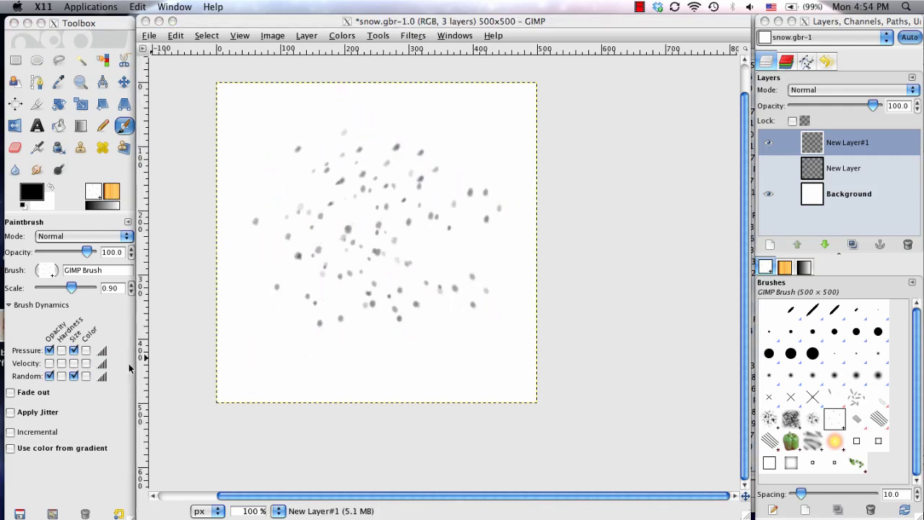
{"action": "key", "text": "ctrl+z"}
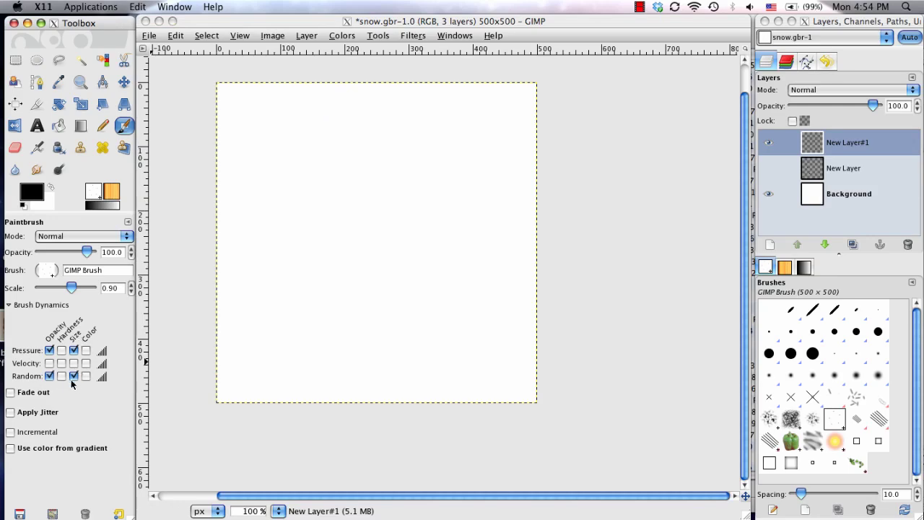
{"action": "mouse_move", "coordinate": [355, 155]}
{"action": "left_mouse_down"}
{"action": "mouse_move", "coordinate": [299, 172]}
{"action": "mouse_move", "coordinate": [284, 191]}
{"action": "mouse_move", "coordinate": [328, 196]}
{"action": "mouse_move", "coordinate": [322, 215]}
{"action": "mouse_move", "coordinate": [464, 210]}
{"action": "mouse_move", "coordinate": [433, 223]}
{"action": "mouse_move", "coordinate": [377, 176]}
{"action": "mouse_move", "coordinate": [340, 197]}
{"action": "mouse_move", "coordinate": [284, 263]}
{"action": "mouse_move", "coordinate": [395, 180]}
{"action": "mouse_move", "coordinate": [460, 185]}
{"action": "mouse_move", "coordinate": [498, 253]}
{"action": "mouse_move", "coordinate": [472, 259]}
{"action": "mouse_move", "coordinate": [422, 313]}
{"action": "mouse_move", "coordinate": [325, 285]}
{"action": "mouse_move", "coordinate": [270, 189]}
{"action": "mouse_move", "coordinate": [262, 135]}
{"action": "mouse_move", "coordinate": [230, 144]}
{"action": "mouse_move", "coordinate": [198, 288]}
{"action": "mouse_move", "coordinate": [215, 292]}
{"action": "mouse_move", "coordinate": [234, 167]}
{"action": "mouse_move", "coordinate": [273, 140]}
{"action": "mouse_move", "coordinate": [423, 147]}
{"action": "mouse_move", "coordinate": [478, 133]}
{"action": "mouse_move", "coordinate": [530, 225]}
{"action": "mouse_move", "coordinate": [525, 276]}
{"action": "mouse_move", "coordinate": [510, 305]}
{"action": "mouse_move", "coordinate": [460, 322]}
{"action": "mouse_move", "coordinate": [307, 314]}
{"action": "mouse_move", "coordinate": [256, 289]}
{"action": "left_mouse_up"}
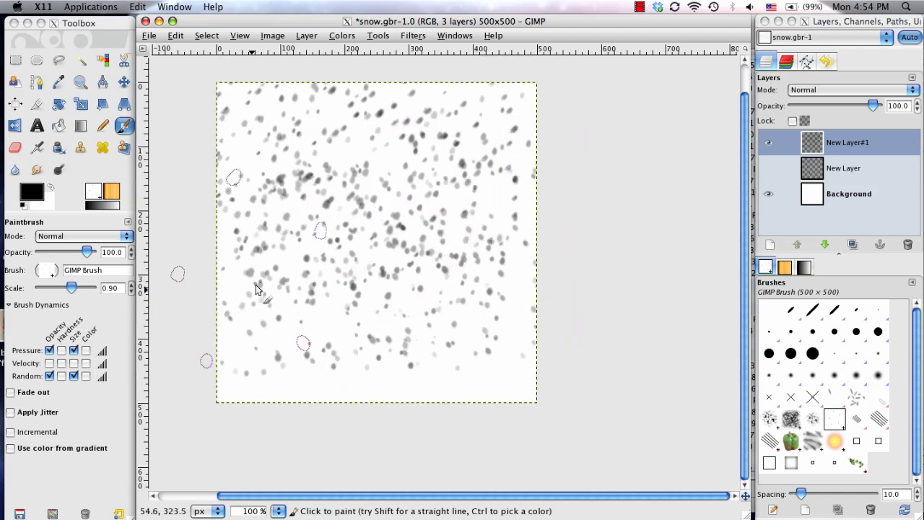
{"action": "left_click", "coordinate": [788, 168]}
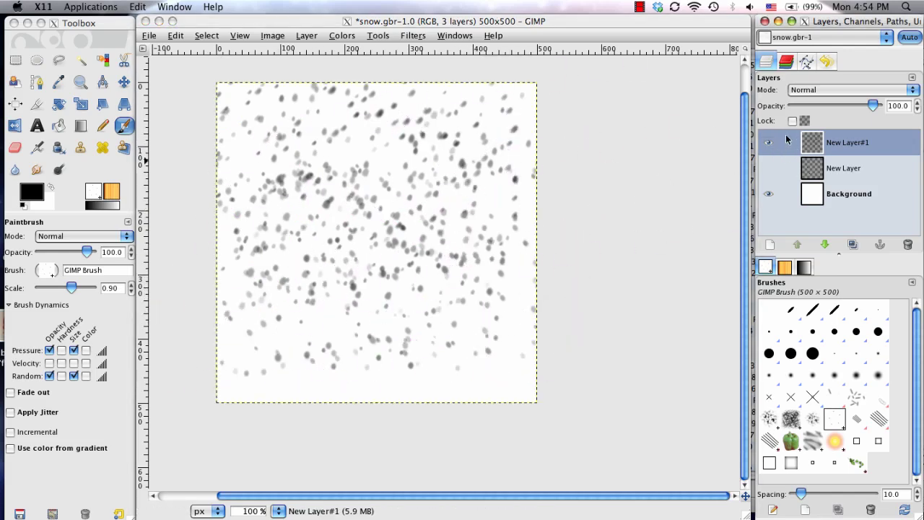
- Bucket-fill New Layer#1 with dark navy 071042
{"action": "left_click", "coordinate": [767, 151]}
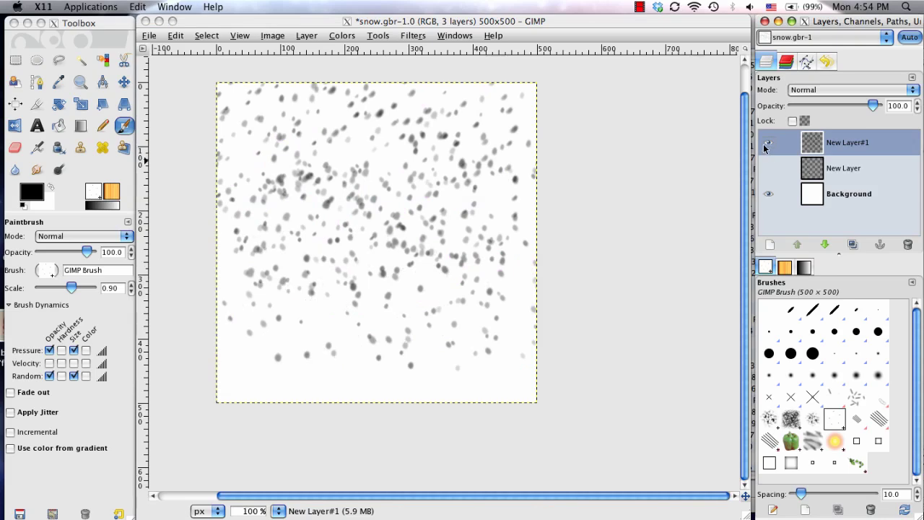
{"action": "left_click", "coordinate": [766, 147]}
{"action": "left_click", "coordinate": [119, 268]}
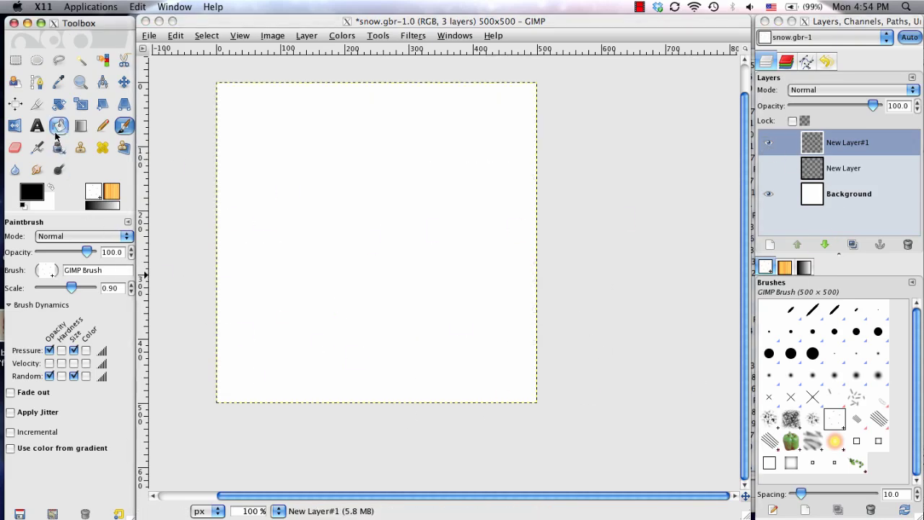
{"action": "left_click", "coordinate": [80, 126]}
{"action": "left_click", "coordinate": [60, 125]}
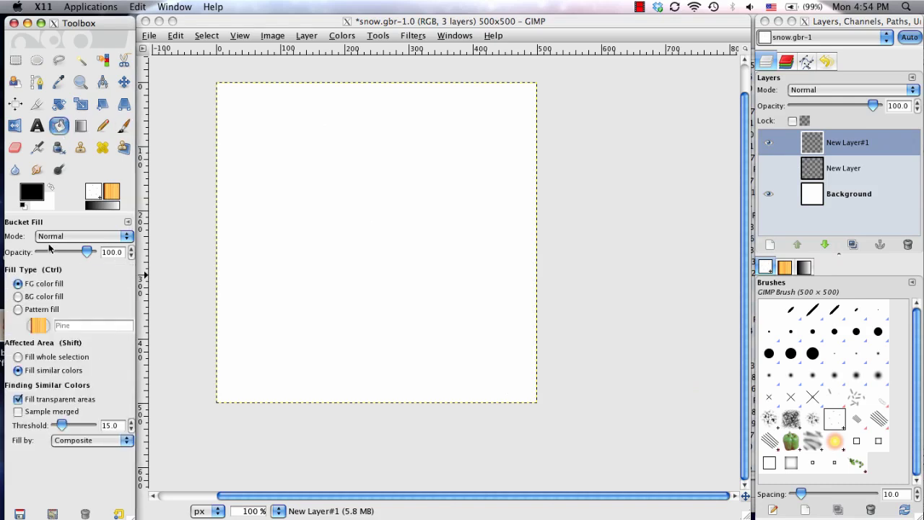
{"action": "left_click", "coordinate": [36, 189]}
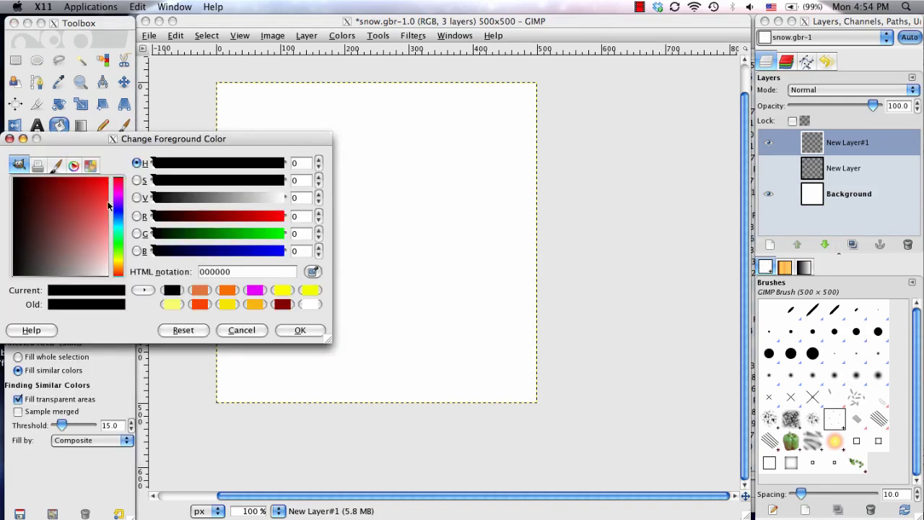
{"action": "left_click_drag", "start_coordinate": [117, 251], "coordinate": [118, 213]}
{"action": "left_click_drag", "start_coordinate": [38, 188], "coordinate": [38, 191]}
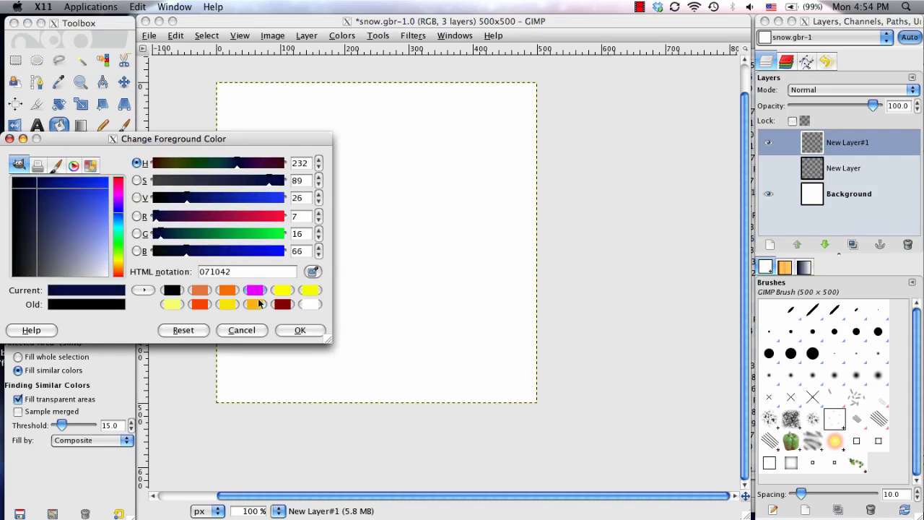
{"action": "left_click", "coordinate": [291, 328]}
{"action": "left_click", "coordinate": [312, 229]}
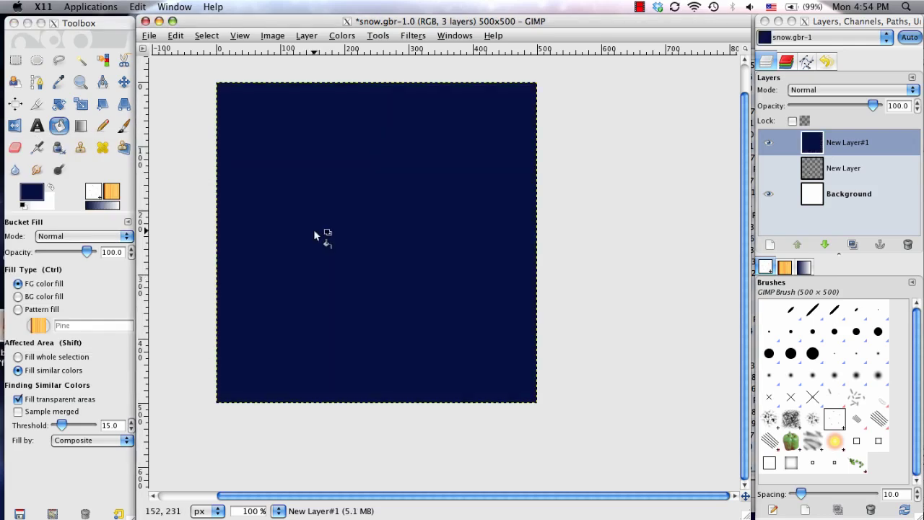
- Add transparent New Layer#2 above the navy layer
{"action": "left_click", "coordinate": [820, 147]}
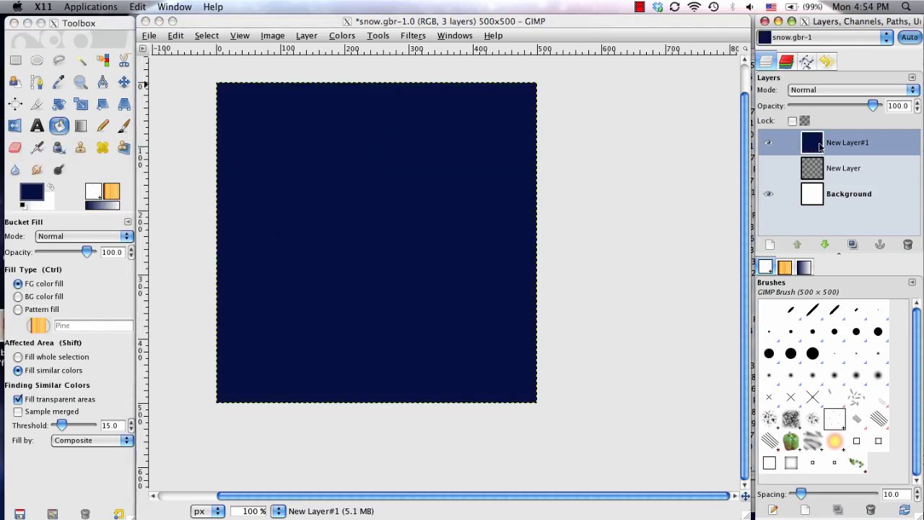
{"action": "left_click", "coordinate": [771, 246]}
{"action": "left_click", "coordinate": [864, 224]}
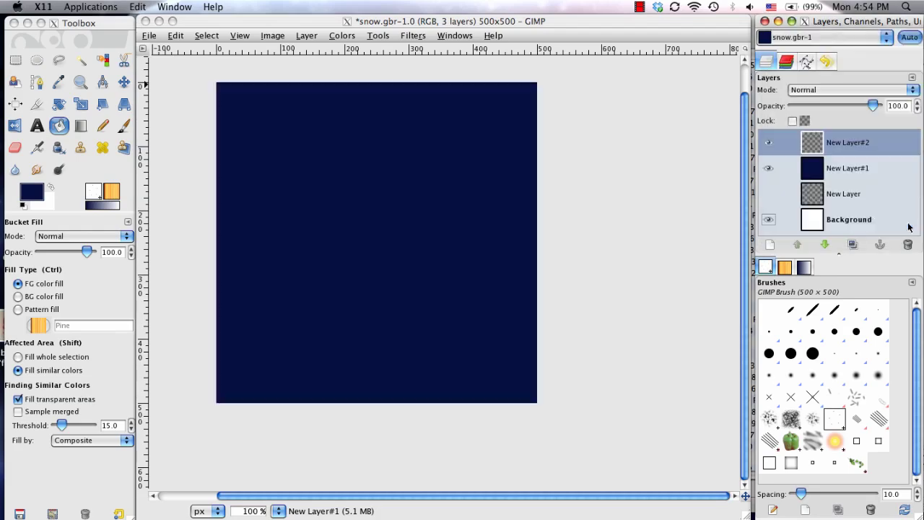
- Switch to the paintbrush with white (ffffff) as the foreground colour
{"action": "left_click", "coordinate": [123, 125]}
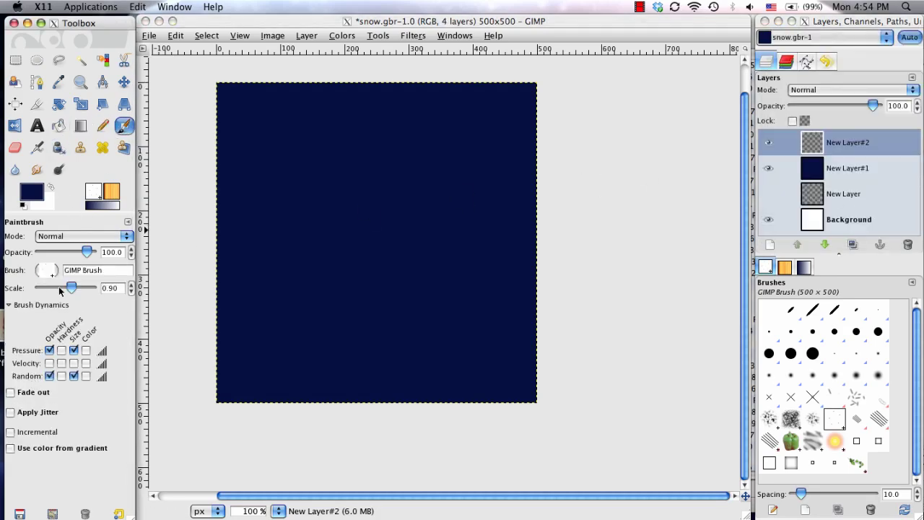
{"action": "left_click", "coordinate": [32, 191]}
{"action": "left_click_drag", "start_coordinate": [58, 236], "coordinate": [12, 178]}
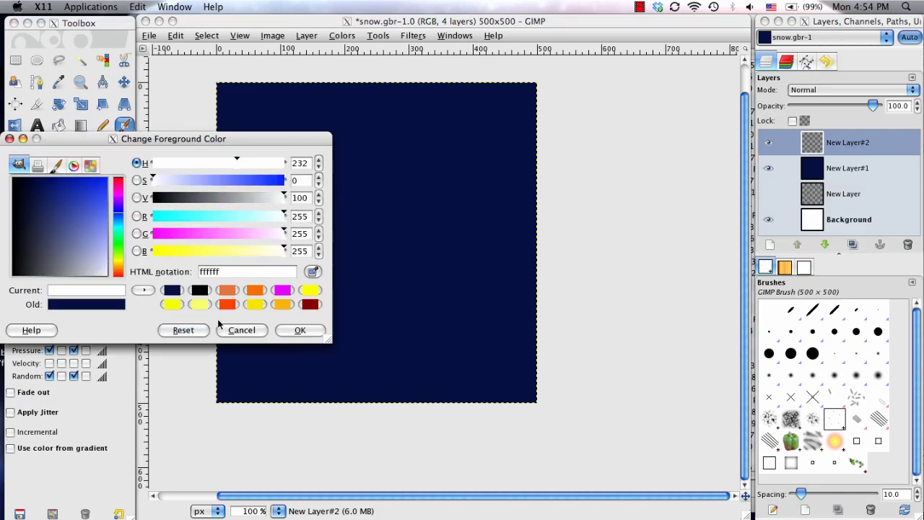
{"action": "left_click", "coordinate": [300, 330]}
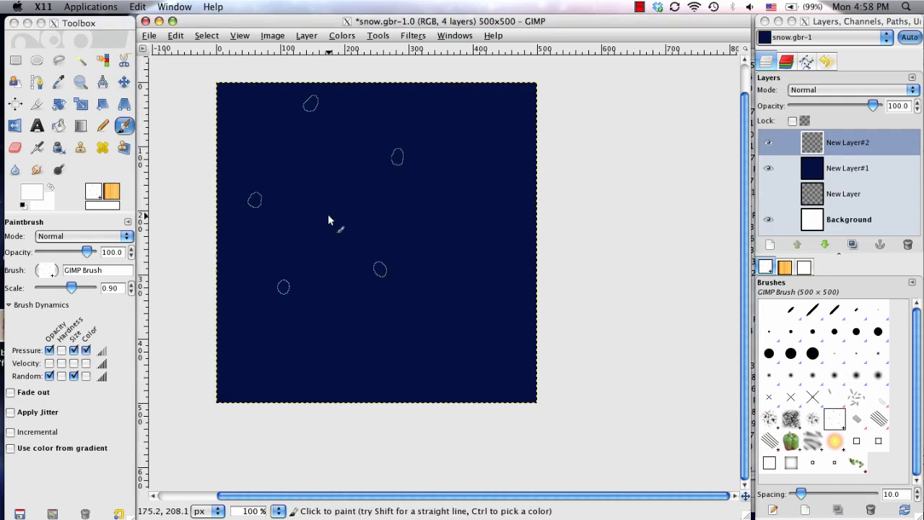
- Paint white snowflakes over the upper-left sky, redoing the first stroke
{"action": "mouse_move", "coordinate": [328, 217]}
{"action": "left_mouse_down"}
{"action": "mouse_move", "coordinate": [295, 218]}
{"action": "mouse_move", "coordinate": [298, 231]}
{"action": "mouse_move", "coordinate": [372, 214]}
{"action": "mouse_move", "coordinate": [423, 242]}
{"action": "left_mouse_up"}
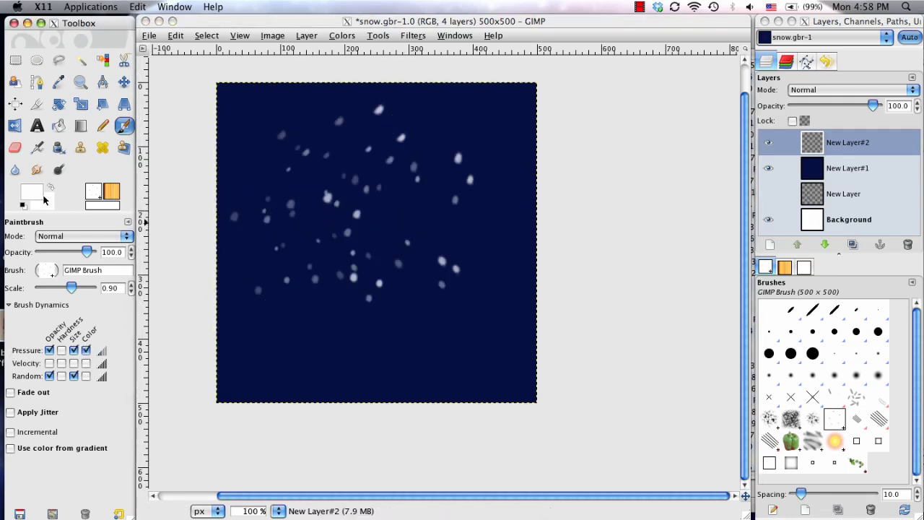
{"action": "key", "text": "ctrl+z"}
{"action": "mouse_move", "coordinate": [217, 175]}
{"action": "left_mouse_down"}
{"action": "mouse_move", "coordinate": [250, 153]}
{"action": "mouse_move", "coordinate": [330, 171]}
{"action": "mouse_move", "coordinate": [350, 198]}
{"action": "mouse_move", "coordinate": [433, 167]}
{"action": "mouse_move", "coordinate": [537, 149]}
{"action": "mouse_move", "coordinate": [434, 162]}
{"action": "mouse_move", "coordinate": [338, 213]}
{"action": "mouse_move", "coordinate": [186, 225]}
{"action": "mouse_move", "coordinate": [352, 179]}
{"action": "mouse_move", "coordinate": [350, 214]}
{"action": "mouse_move", "coordinate": [257, 278]}
{"action": "mouse_move", "coordinate": [255, 236]}
{"action": "mouse_move", "coordinate": [291, 277]}
{"action": "mouse_move", "coordinate": [530, 252]}
{"action": "mouse_move", "coordinate": [424, 246]}
{"action": "mouse_move", "coordinate": [358, 177]}
{"action": "mouse_move", "coordinate": [263, 182]}
{"action": "mouse_move", "coordinate": [289, 195]}
{"action": "mouse_move", "coordinate": [302, 145]}
{"action": "mouse_move", "coordinate": [266, 131]}
{"action": "mouse_move", "coordinate": [416, 176]}
{"action": "left_mouse_up"}
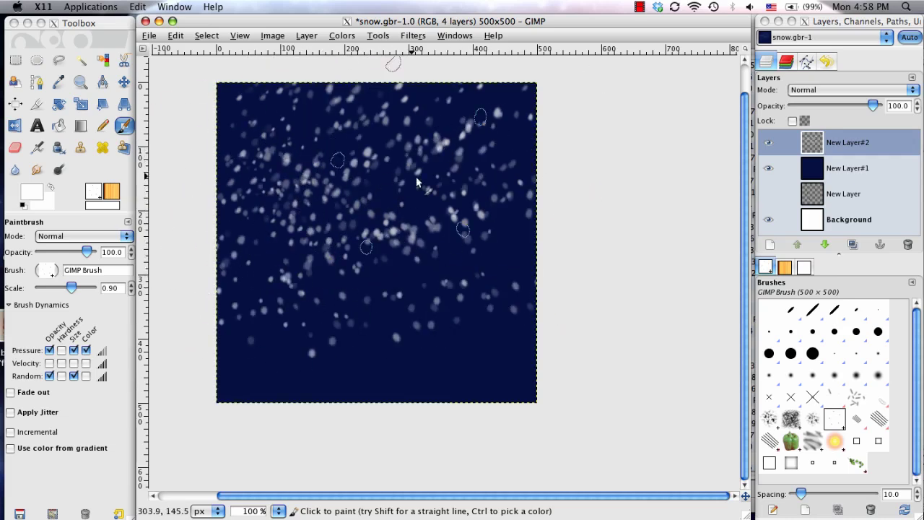
- Paint larger white snowflakes over the upper-left sky, adjusting brush scale between 0.20 and 0.30
{"action": "key", "text": "bracketleft"}
{"action": "key", "text": "bracketleft"}
{"action": "key", "text": "bracketleft"}
{"action": "key", "text": "bracketleft"}
{"action": "key", "text": "bracketleft"}
{"action": "key", "text": "bracketleft"}
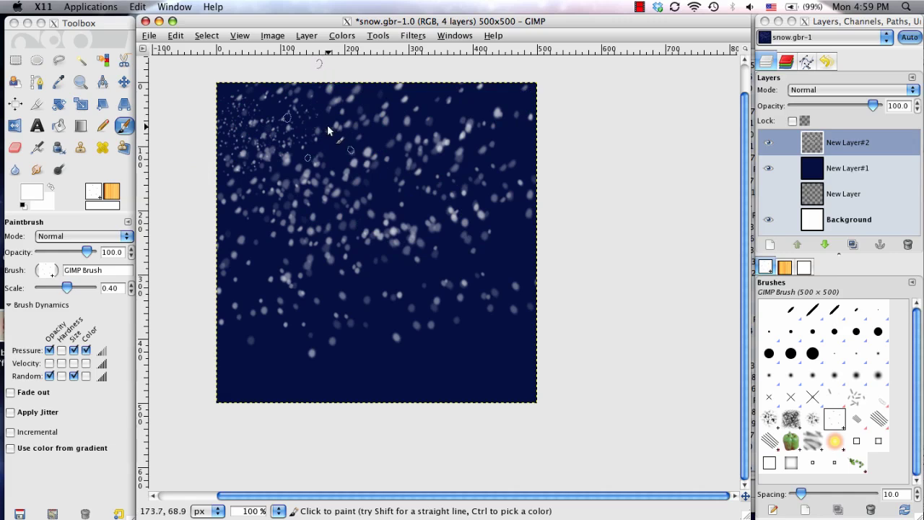
{"action": "key", "text": "bracketright"}
{"action": "mouse_move", "coordinate": [358, 137]}
{"action": "left_mouse_down"}
{"action": "mouse_move", "coordinate": [251, 126]}
{"action": "mouse_move", "coordinate": [393, 125]}
{"action": "mouse_move", "coordinate": [392, 148]}
{"action": "mouse_move", "coordinate": [324, 171]}
{"action": "mouse_move", "coordinate": [292, 235]}
{"action": "left_mouse_up"}
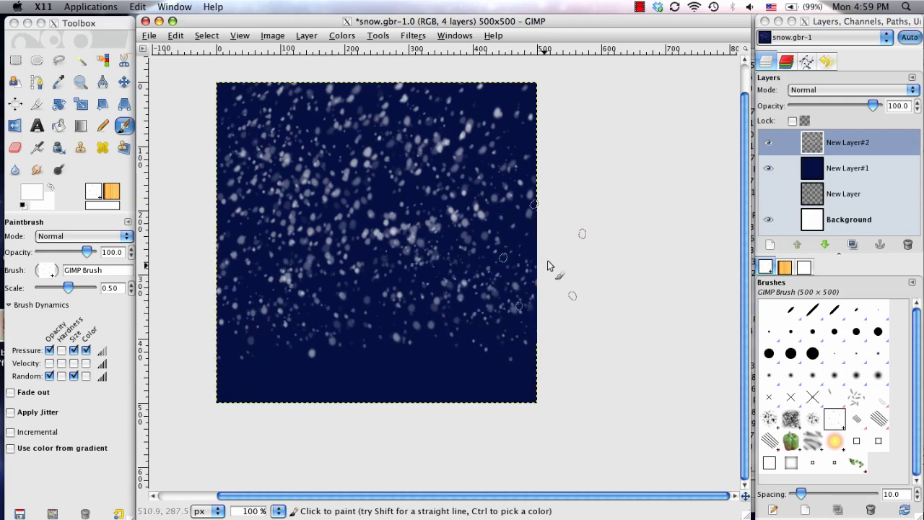
{"action": "key", "text": "bracketleft"}
{"action": "key", "text": "bracketleft"}
{"action": "key", "text": "bracketleft"}
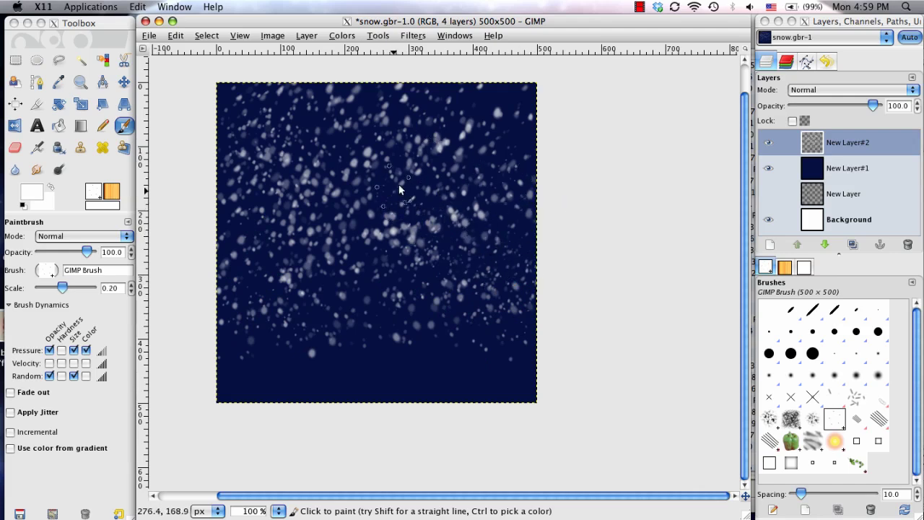
{"action": "key", "text": "bracketright"}
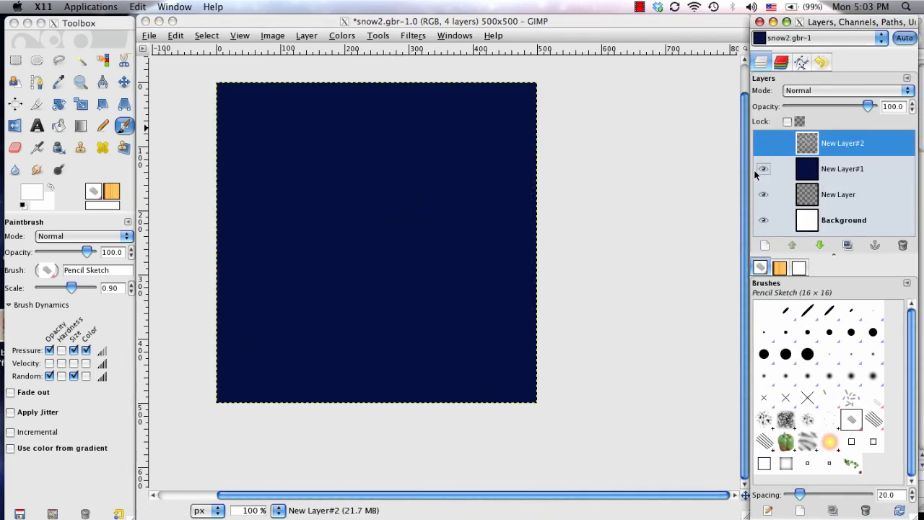
- Hide the navy sky, select New Layer, and give its dots a 20 px Gaussian Blur
{"action": "left_click", "coordinate": [763, 168]}
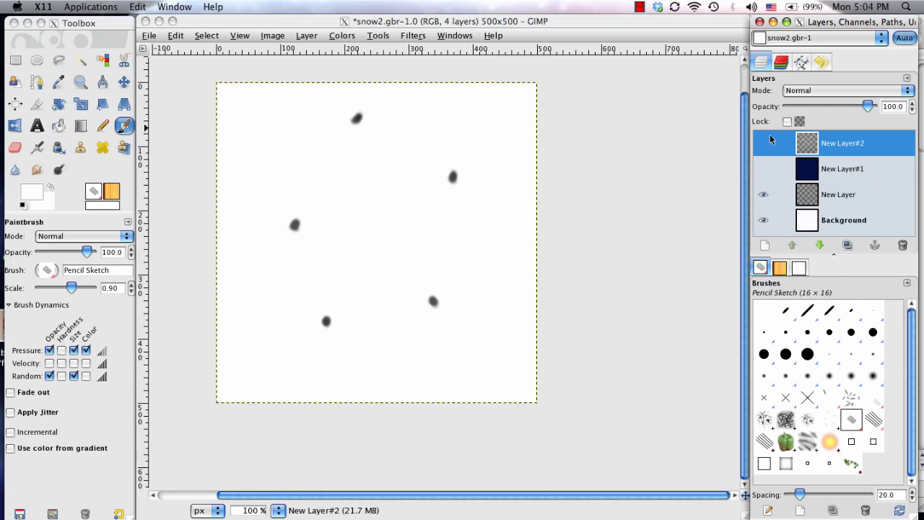
{"action": "left_click", "coordinate": [838, 194]}
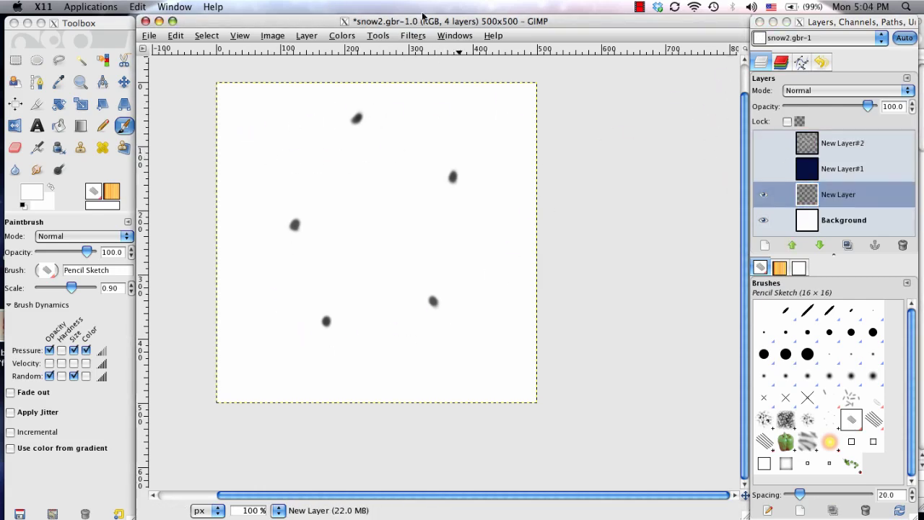
{"action": "left_click", "coordinate": [413, 36]}
{"action": "mouse_move", "coordinate": [438, 110]}
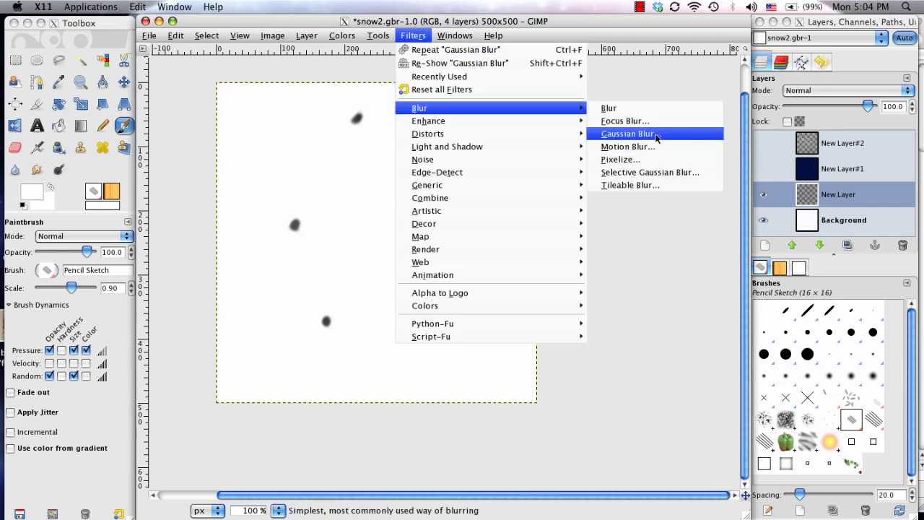
{"action": "left_click", "coordinate": [653, 134]}
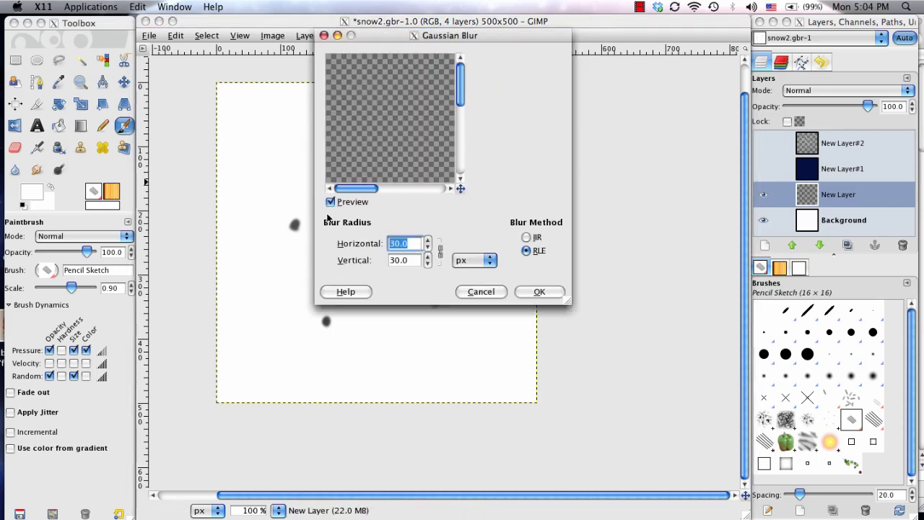
{"action": "key", "text": "Tab"}
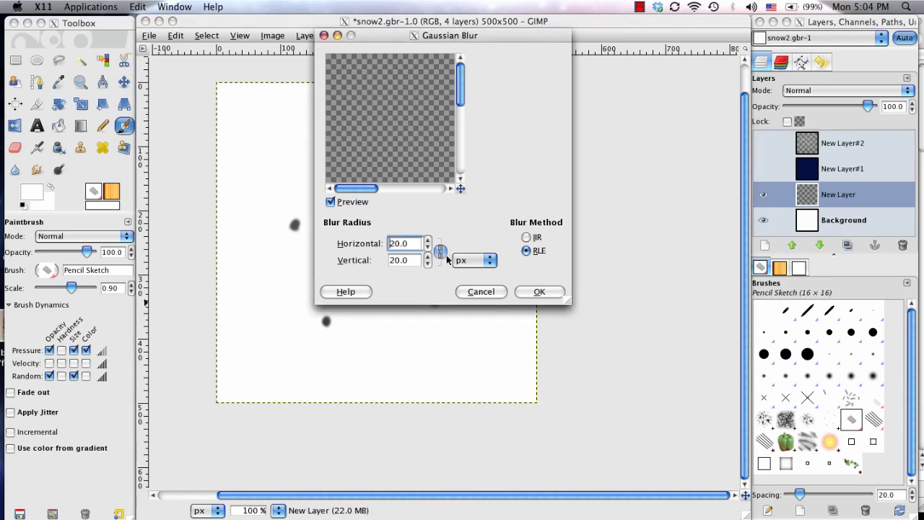
{"action": "left_click", "coordinate": [539, 291]}
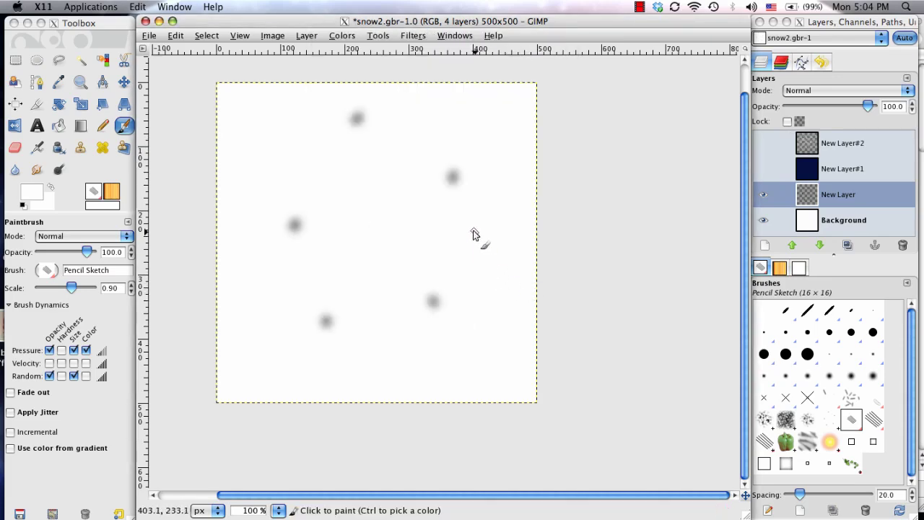
{"action": "key", "text": "shift+p"}
{"action": "key", "text": "p"}
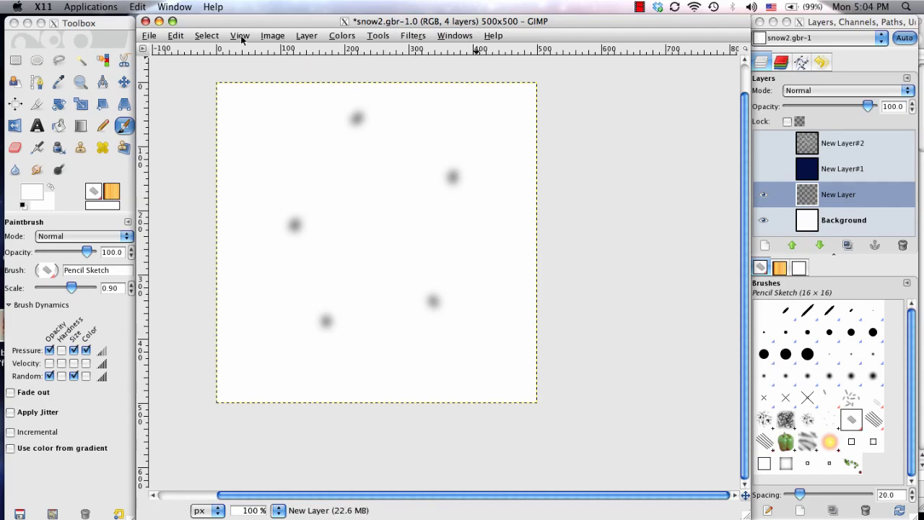
- Hide the white Background layer and start saving the image as snow2.gbr
{"action": "left_click", "coordinate": [768, 222]}
{"action": "left_click", "coordinate": [765, 222]}
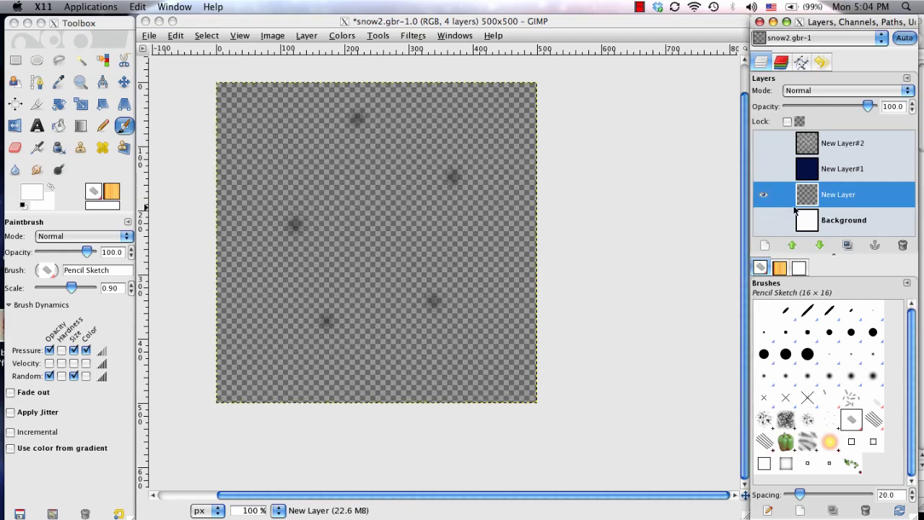
{"action": "left_click", "coordinate": [150, 36]}
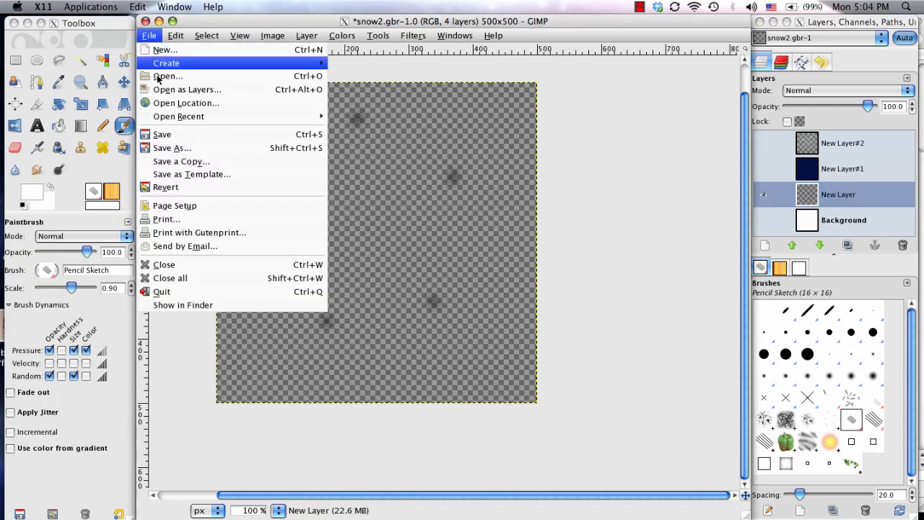
{"action": "left_click", "coordinate": [189, 148]}
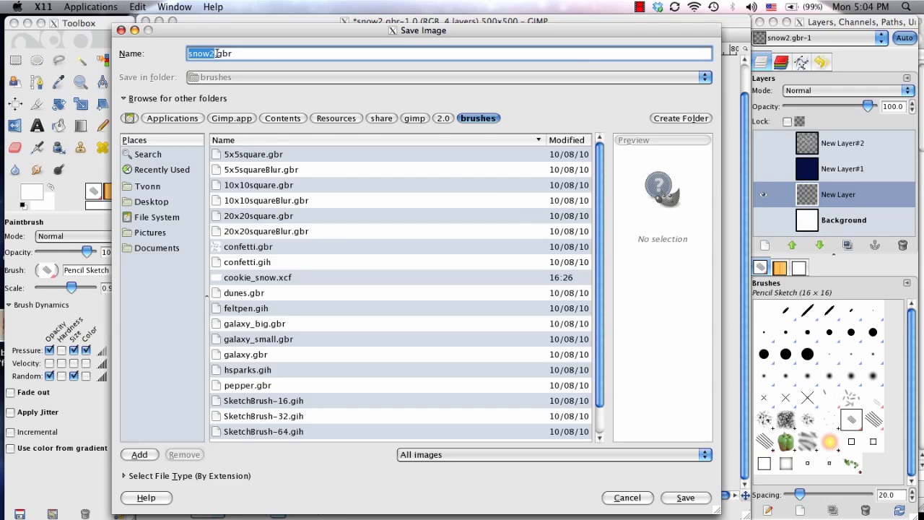
{"action": "left_click", "coordinate": [233, 18]}
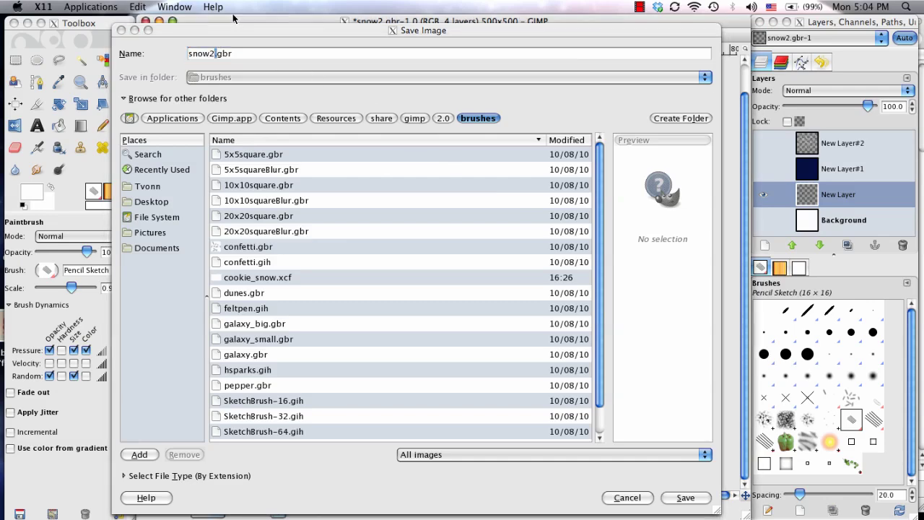
{"action": "left_click", "coordinate": [315, 249]}
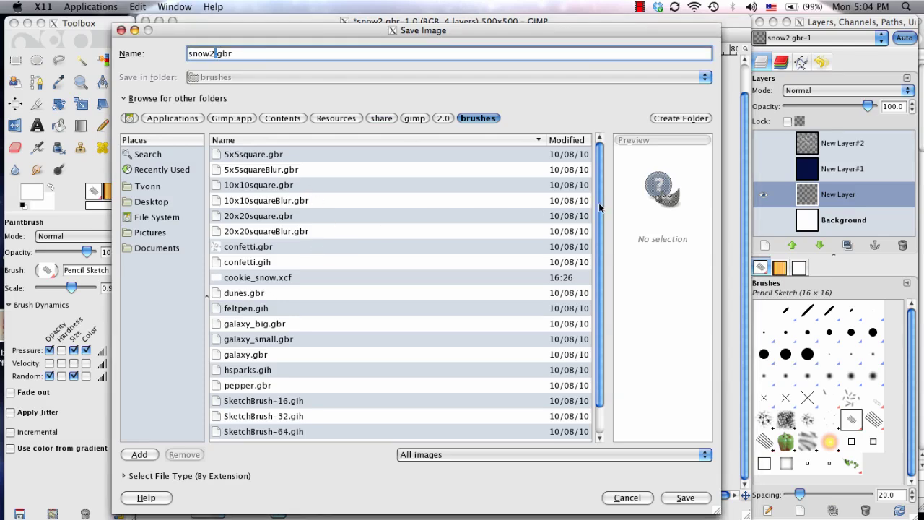
{"action": "left_click_drag", "start_coordinate": [599, 208], "coordinate": [600, 249]}
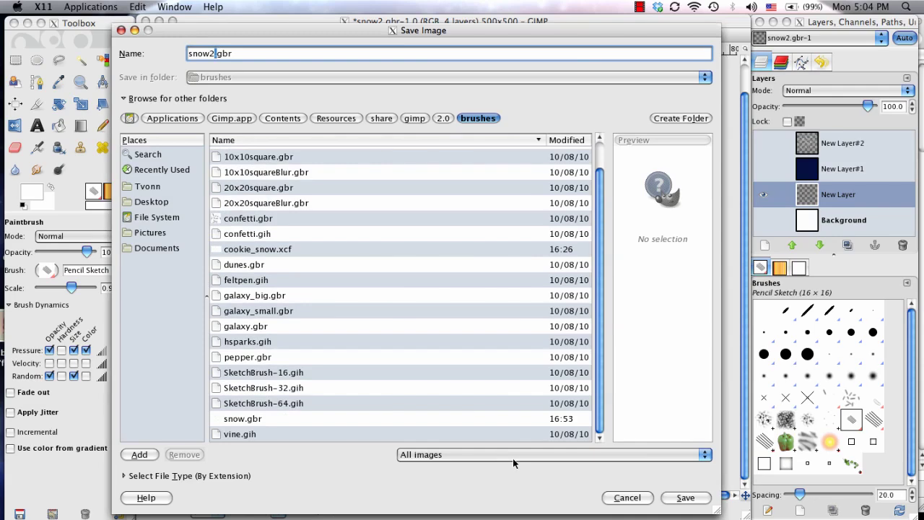
- Save it with the GIMP brush file type, exporting the merged visible layers
{"action": "left_click", "coordinate": [178, 476]}
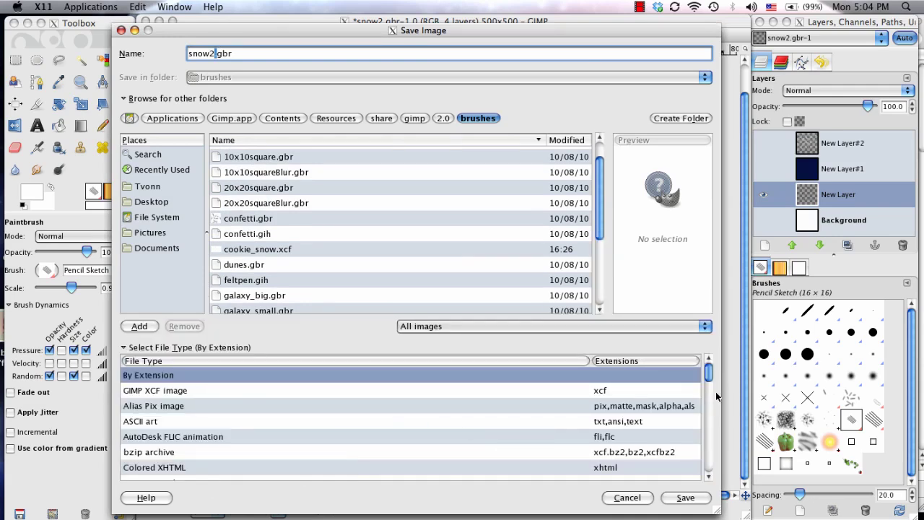
{"action": "scroll", "coordinate": [716, 391], "scroll_direction": "down", "scroll_amount": 5}
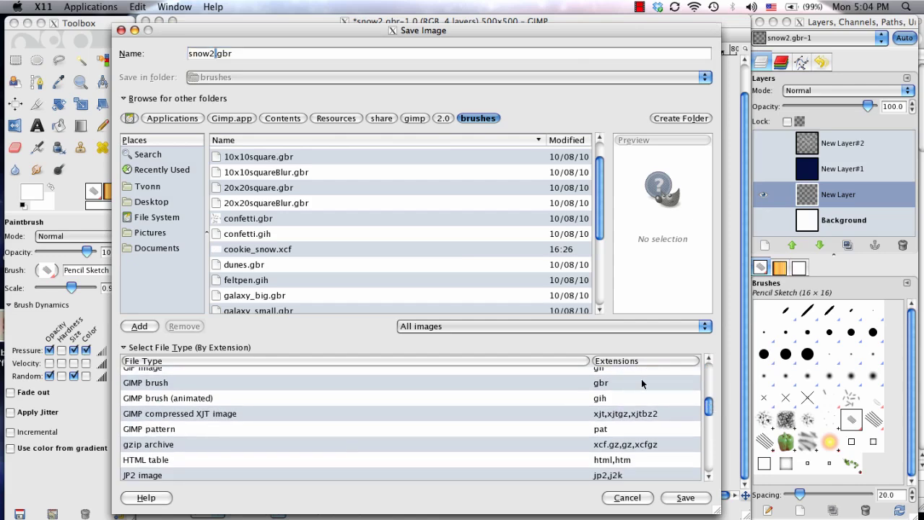
{"action": "left_click", "coordinate": [642, 383]}
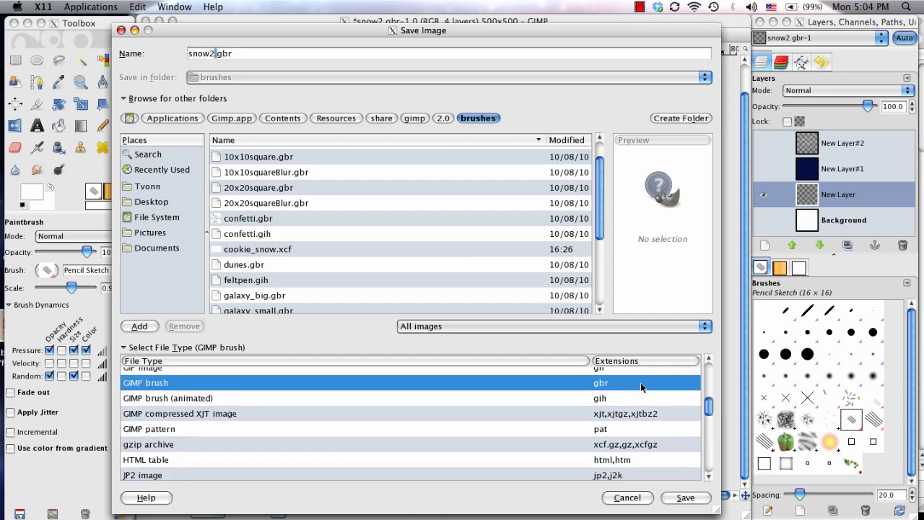
{"action": "left_click", "coordinate": [686, 498]}
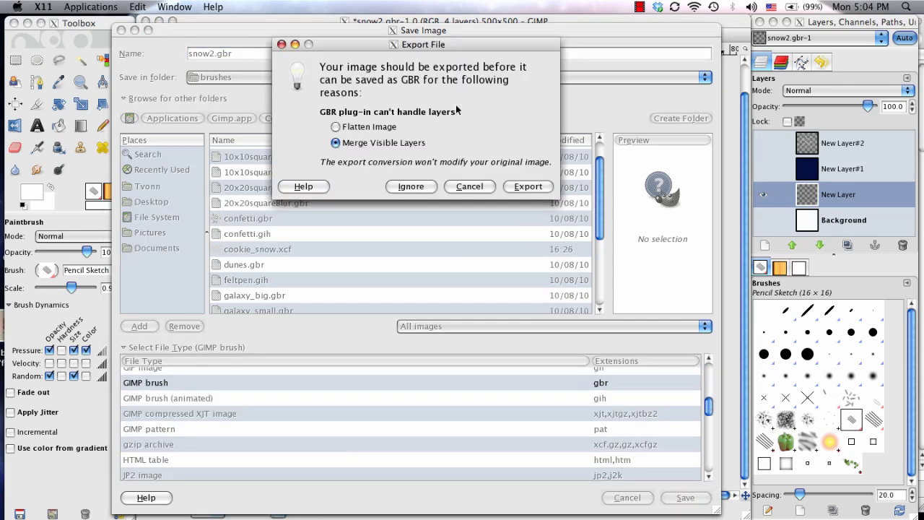
{"action": "left_click", "coordinate": [531, 189]}
{"action": "left_click", "coordinate": [481, 116]}
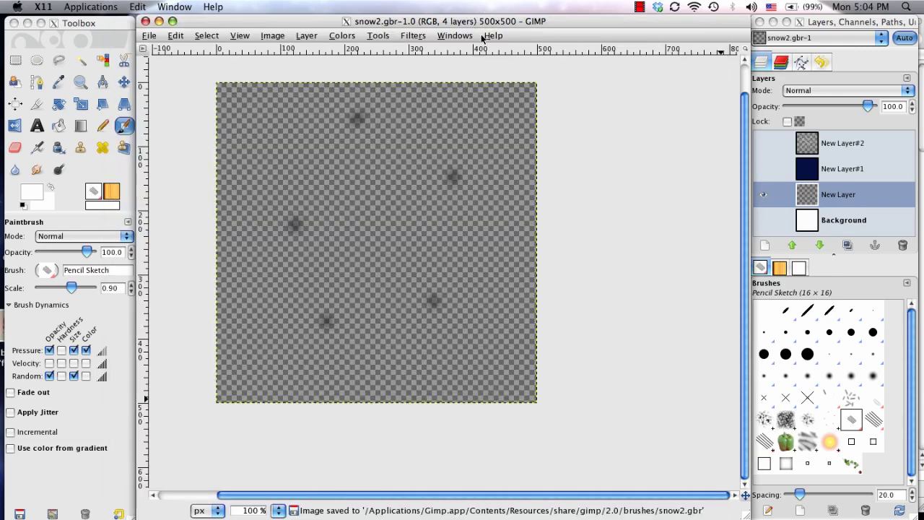
{"action": "left_click", "coordinate": [791, 353]}
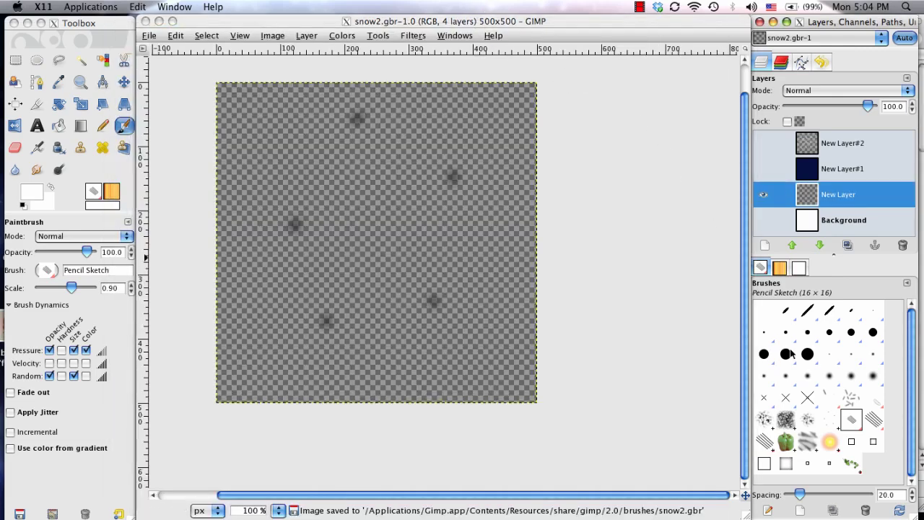
- Load the new snow2 brush, show the navy sky and snowflake layers, and hide the blurred dots
{"action": "left_click", "coordinate": [899, 511]}
{"action": "left_click", "coordinate": [850, 420]}
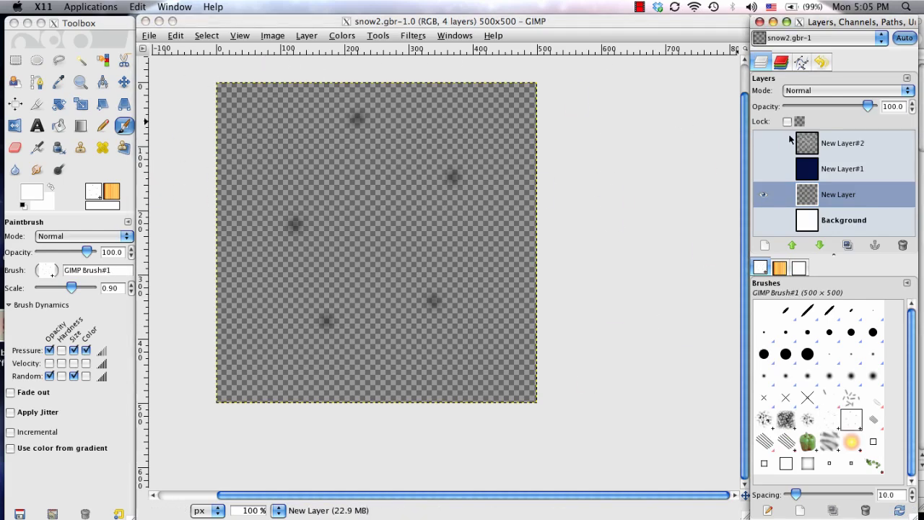
{"action": "left_click", "coordinate": [764, 220]}
{"action": "left_click", "coordinate": [764, 195]}
{"action": "left_click", "coordinate": [763, 168]}
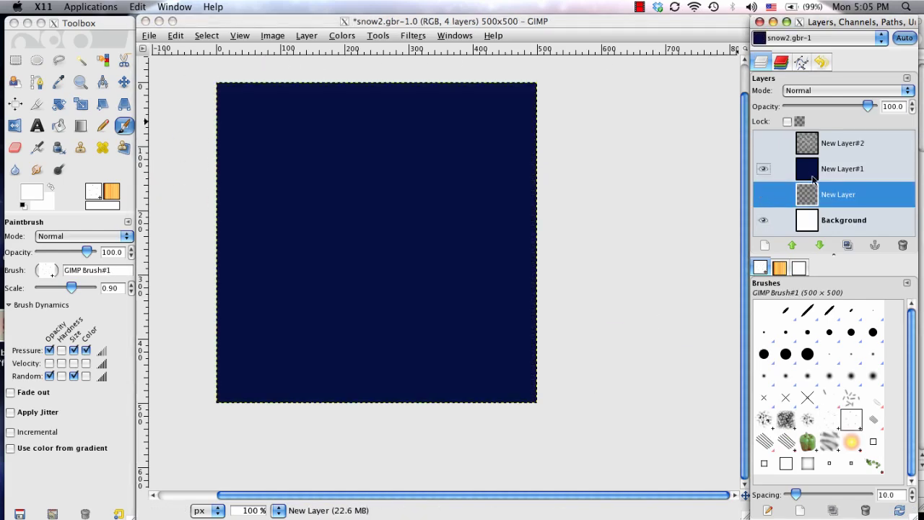
{"action": "left_click", "coordinate": [763, 143]}
- Select New Layer#2 and add an empty New Layer#3 above it
{"action": "left_click", "coordinate": [807, 143]}
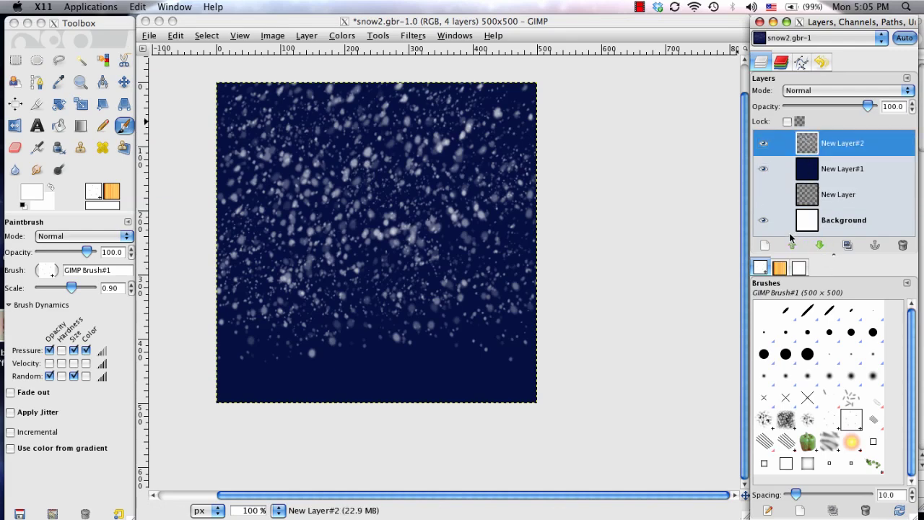
{"action": "left_click", "coordinate": [768, 246]}
{"action": "left_click", "coordinate": [913, 226]}
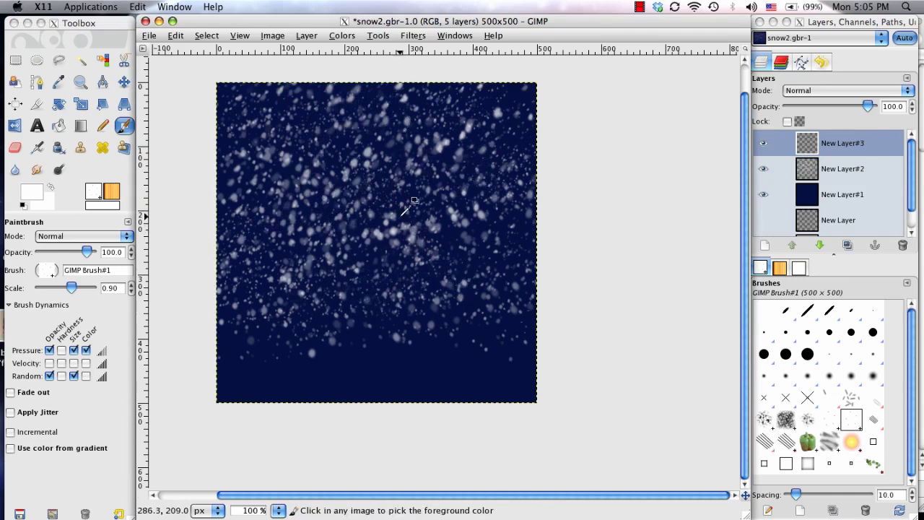
- Set the foreground colour to white
{"action": "left_click", "coordinate": [436, 217], "text": "ctrl"}
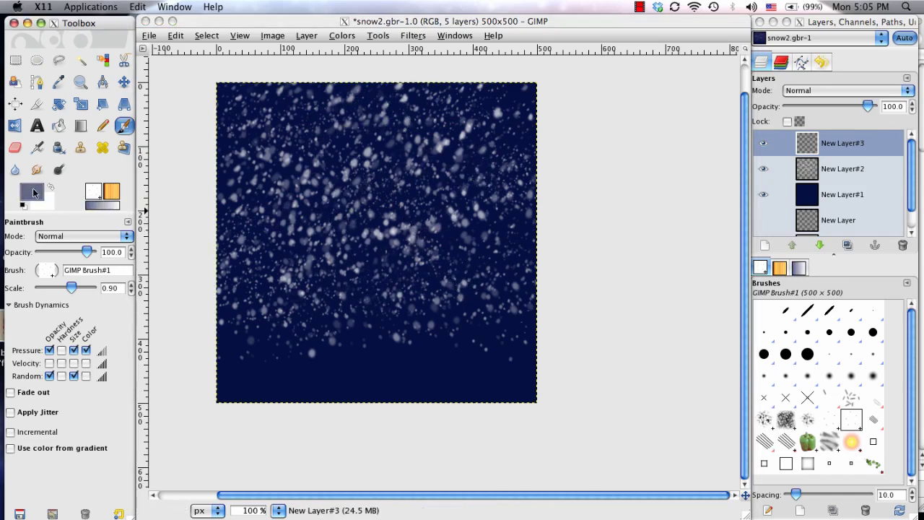
{"action": "left_click", "coordinate": [33, 193]}
{"action": "left_click_drag", "start_coordinate": [89, 220], "coordinate": [132, 308]}
{"action": "left_click", "coordinate": [297, 330]}
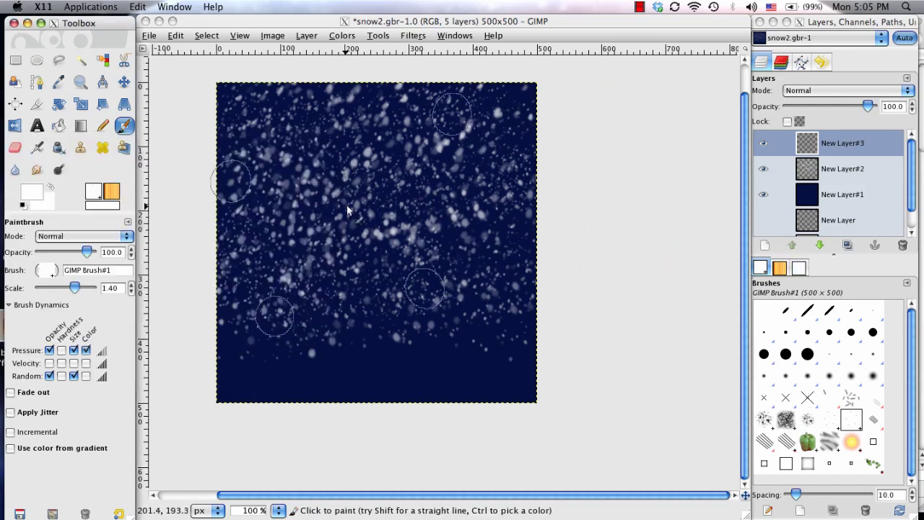
- Raise the brush scale to 1.40 and paint soft snowflakes across the sky
{"action": "left_click", "coordinate": [390, 198]}
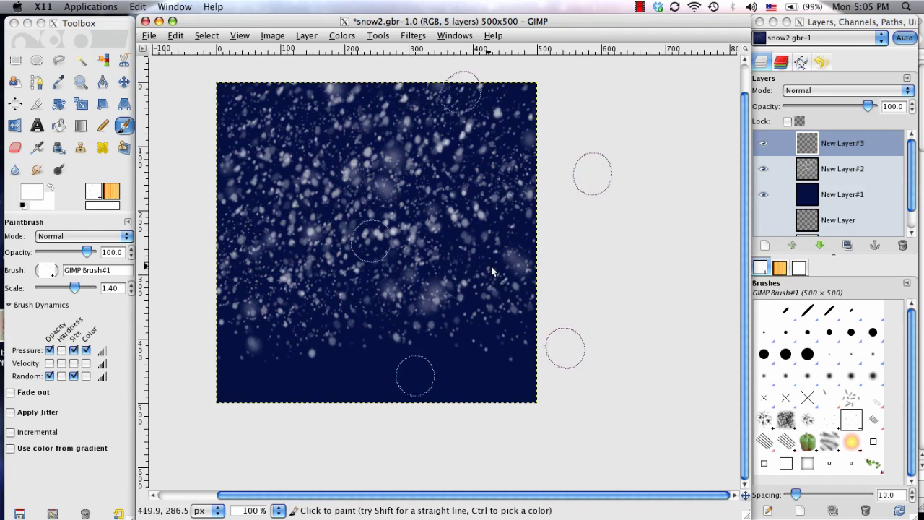
{"action": "key", "text": "shift+p"}
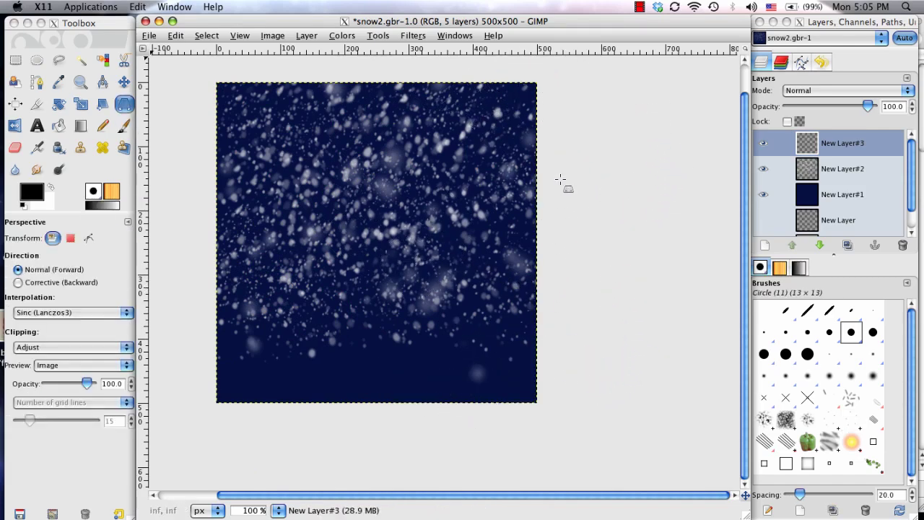
{"action": "key", "text": "p"}
{"action": "key", "text": "shift+p"}
{"action": "key", "text": "p"}
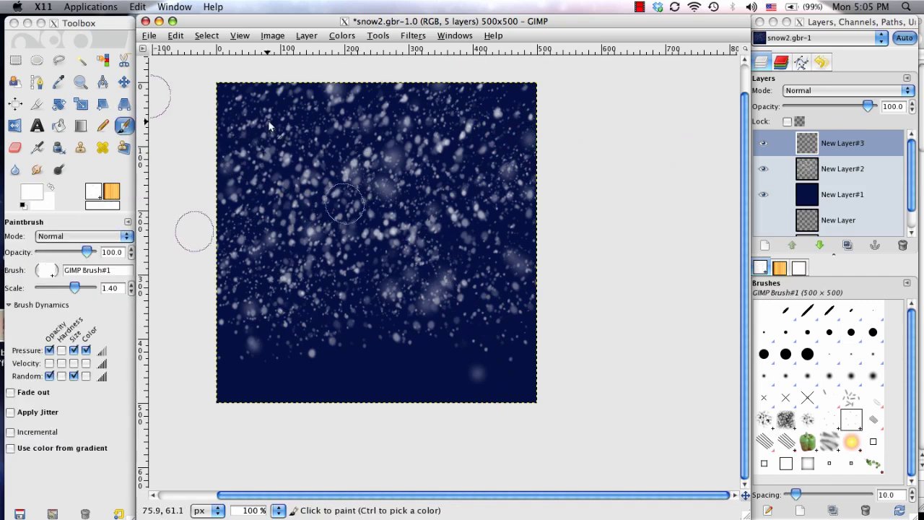
{"action": "key", "text": "shift+p"}
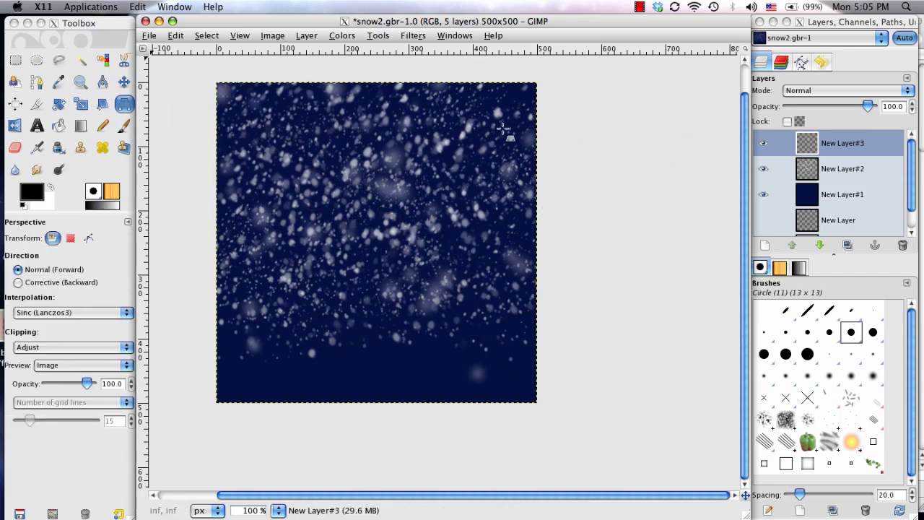
{"action": "key", "text": "p"}
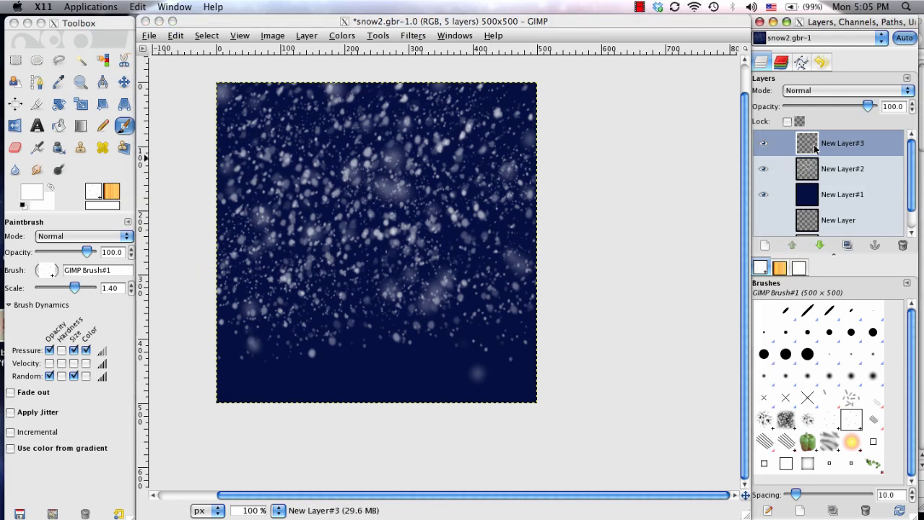
- Choose the Galaxy, Big brush and add New Layer#4 for the snowbank
{"action": "left_click", "coordinate": [786, 418]}
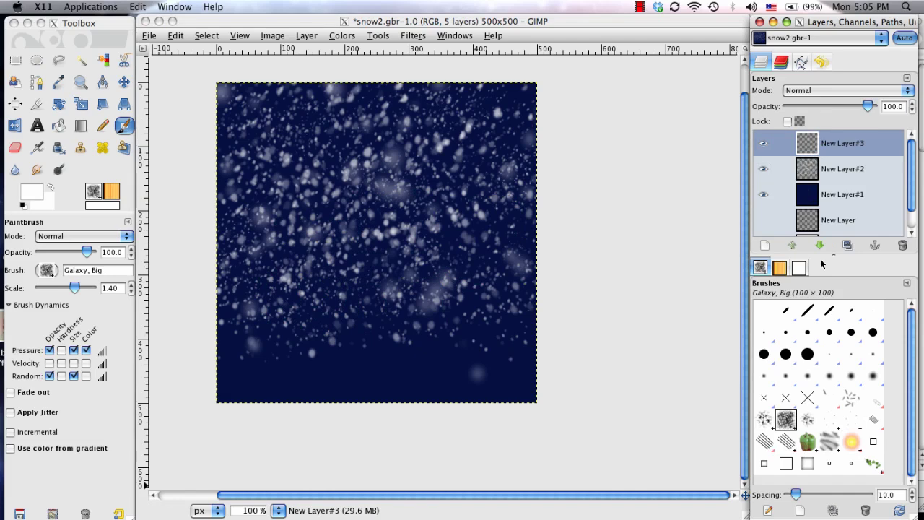
{"action": "left_click", "coordinate": [767, 245]}
{"action": "left_click", "coordinate": [906, 224]}
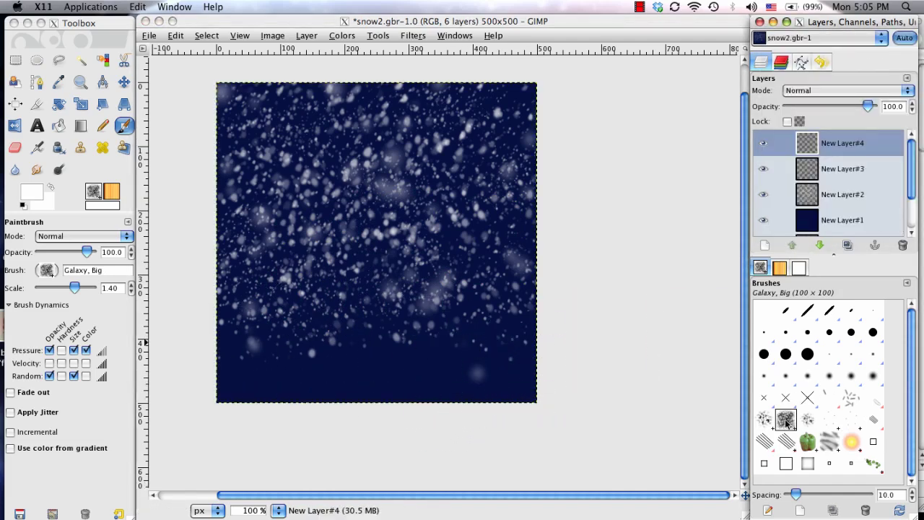
- Turn off pressure-controlled size and paint a white snow band across the canvas bottom
{"action": "left_click", "coordinate": [360, 390]}
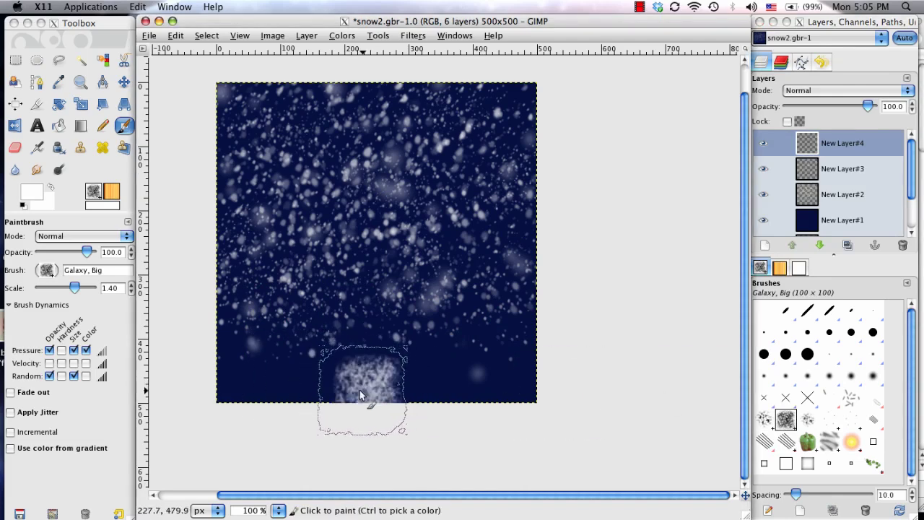
{"action": "mouse_move", "coordinate": [360, 390]}
{"action": "left_mouse_down"}
{"action": "mouse_move", "coordinate": [251, 393]}
{"action": "mouse_move", "coordinate": [263, 385]}
{"action": "mouse_move", "coordinate": [530, 392]}
{"action": "mouse_move", "coordinate": [328, 383]}
{"action": "left_mouse_up"}
{"action": "key", "text": "ctrl+z"}
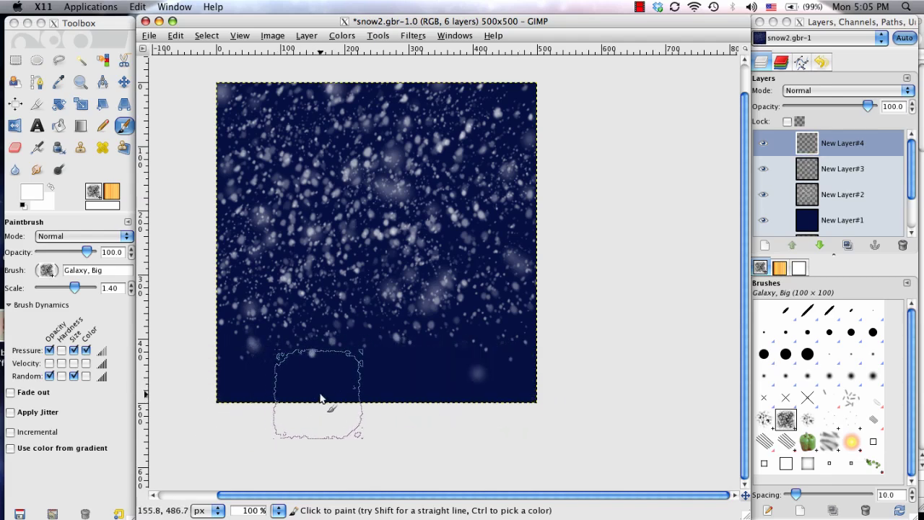
{"action": "left_click", "coordinate": [42, 371]}
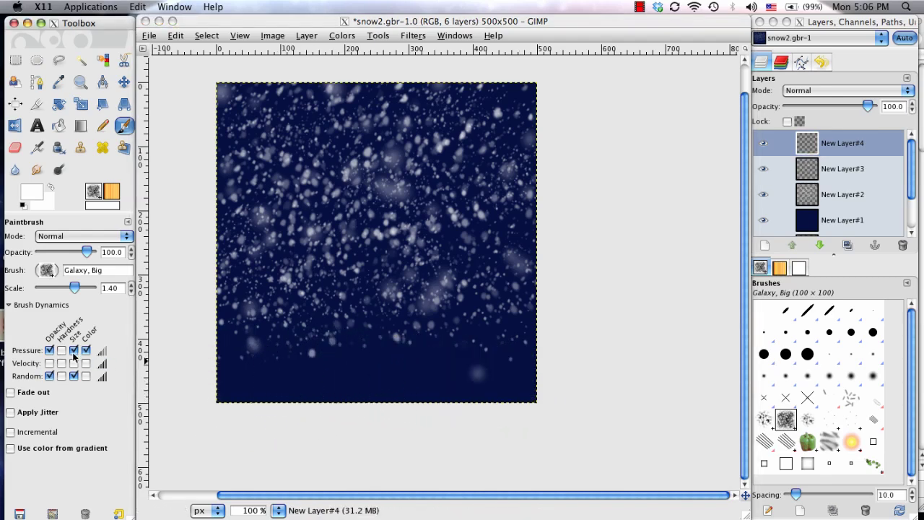
{"action": "left_click", "coordinate": [73, 351]}
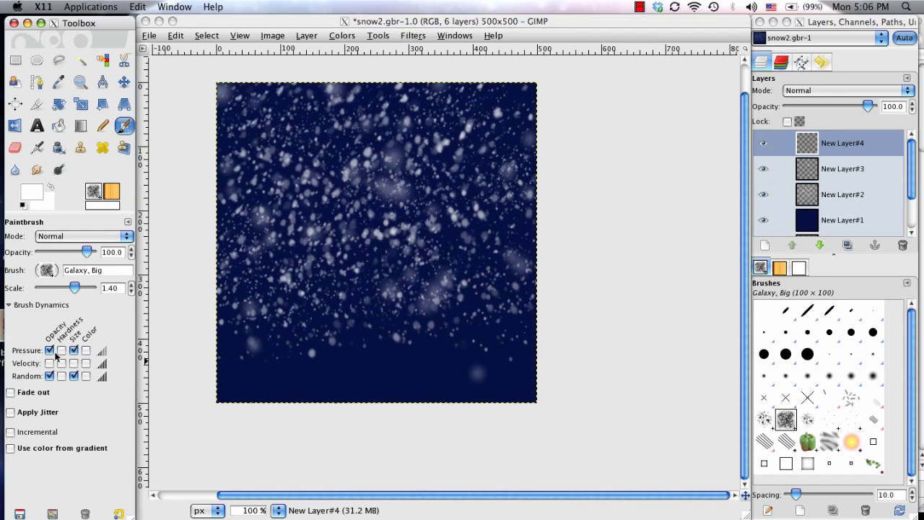
{"action": "left_click", "coordinate": [100, 352]}
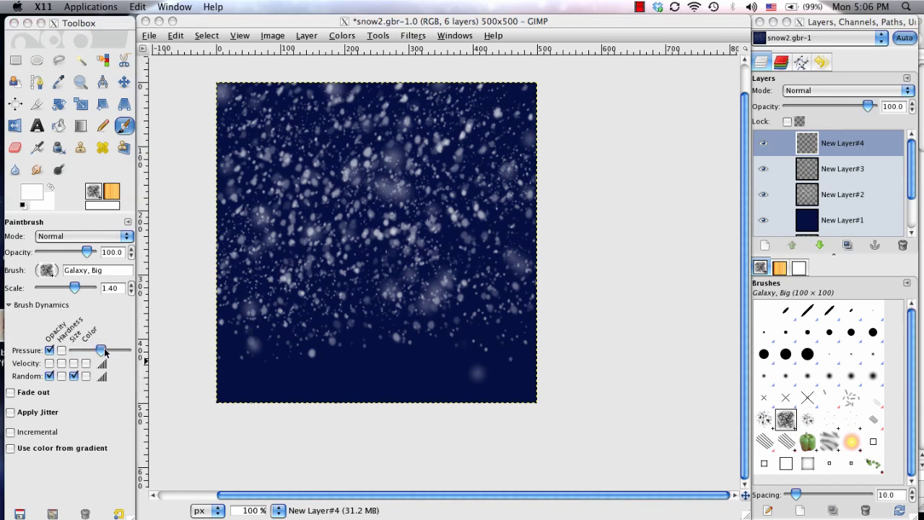
{"action": "left_click", "coordinate": [339, 371]}
{"action": "mouse_move", "coordinate": [357, 392]}
{"action": "left_mouse_down"}
{"action": "mouse_move", "coordinate": [276, 395]}
{"action": "mouse_move", "coordinate": [311, 388]}
{"action": "mouse_move", "coordinate": [236, 383]}
{"action": "mouse_move", "coordinate": [234, 373]}
{"action": "mouse_move", "coordinate": [224, 384]}
{"action": "mouse_move", "coordinate": [395, 402]}
{"action": "mouse_move", "coordinate": [536, 385]}
{"action": "mouse_move", "coordinate": [488, 380]}
{"action": "mouse_move", "coordinate": [540, 364]}
{"action": "mouse_move", "coordinate": [371, 377]}
{"action": "mouse_move", "coordinate": [205, 365]}
{"action": "mouse_move", "coordinate": [227, 385]}
{"action": "mouse_move", "coordinate": [246, 387]}
{"action": "mouse_move", "coordinate": [219, 379]}
{"action": "mouse_move", "coordinate": [382, 400]}
{"action": "mouse_move", "coordinate": [460, 383]}
{"action": "mouse_move", "coordinate": [521, 385]}
{"action": "mouse_move", "coordinate": [332, 391]}
{"action": "mouse_move", "coordinate": [534, 388]}
{"action": "mouse_move", "coordinate": [530, 371]}
{"action": "mouse_move", "coordinate": [209, 362]}
{"action": "mouse_move", "coordinate": [278, 377]}
{"action": "mouse_move", "coordinate": [382, 378]}
{"action": "mouse_move", "coordinate": [545, 390]}
{"action": "left_mouse_up"}
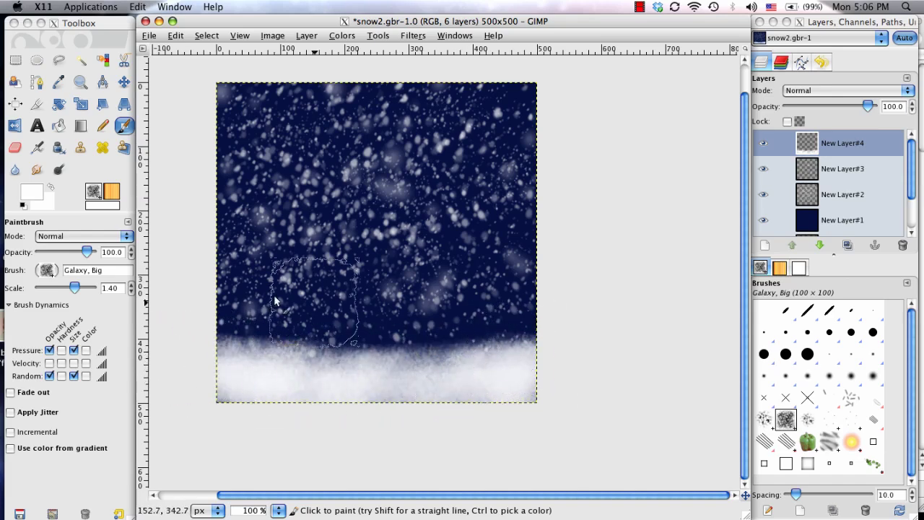
- Shrink the brush and shade the snowbank's top edge with light grey-blue
{"action": "key", "text": "bracketleft"}
{"action": "key", "text": "bracketleft"}
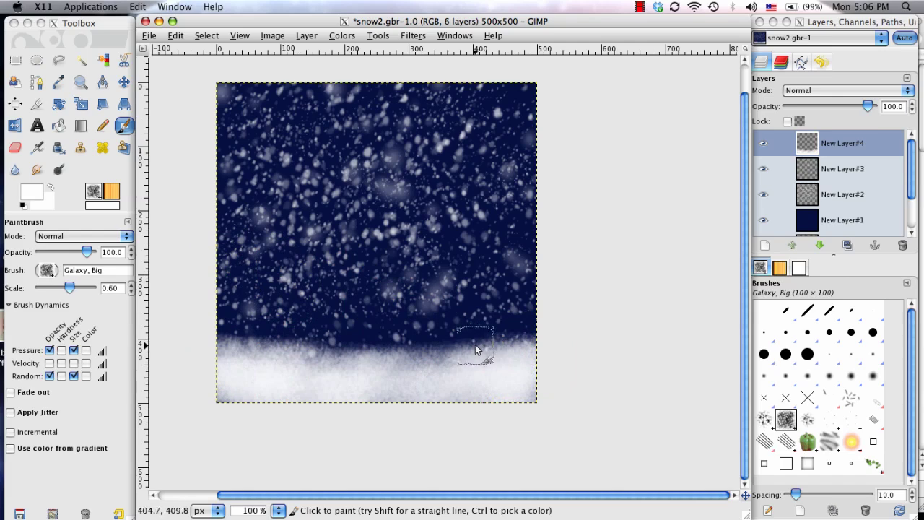
{"action": "mouse_move", "coordinate": [449, 352]}
{"action": "left_mouse_down"}
{"action": "mouse_move", "coordinate": [544, 341]}
{"action": "mouse_move", "coordinate": [348, 346]}
{"action": "left_mouse_up"}
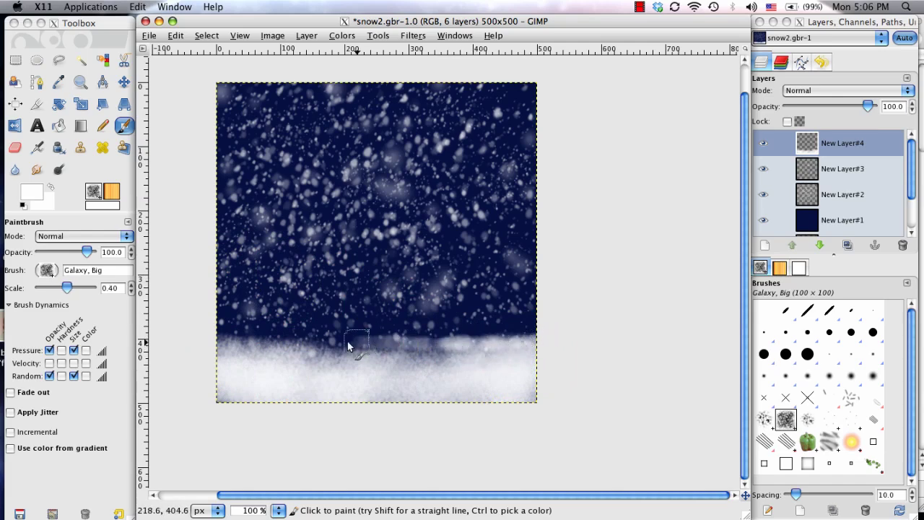
{"action": "key", "text": "ctrl+z"}
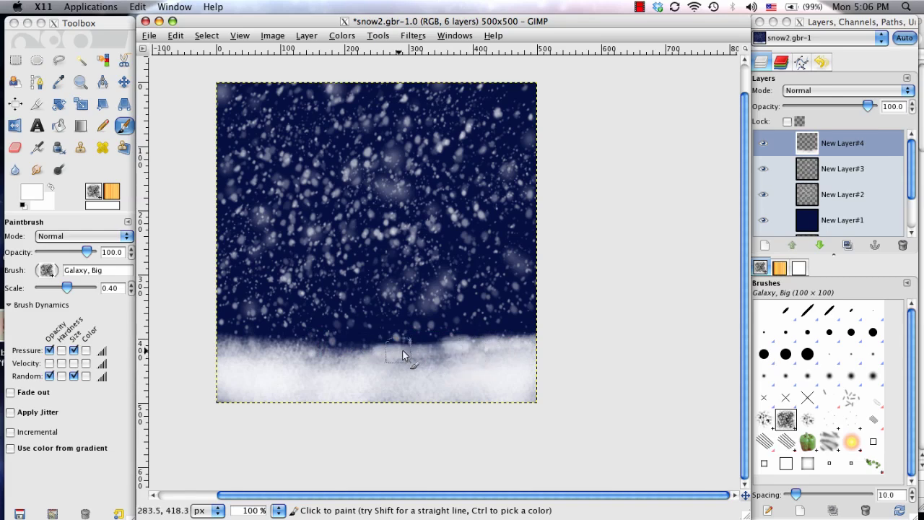
{"action": "left_click_drag", "start_coordinate": [403, 354], "coordinate": [491, 353]}
{"action": "key", "text": "ctrl+z"}
{"action": "key", "text": "ctrl+z"}
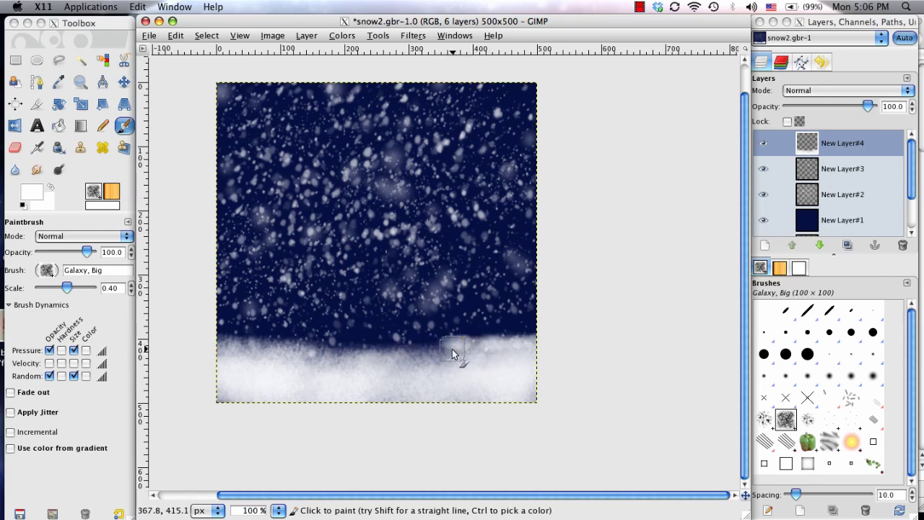
{"action": "left_click", "coordinate": [465, 352], "text": "ctrl"}
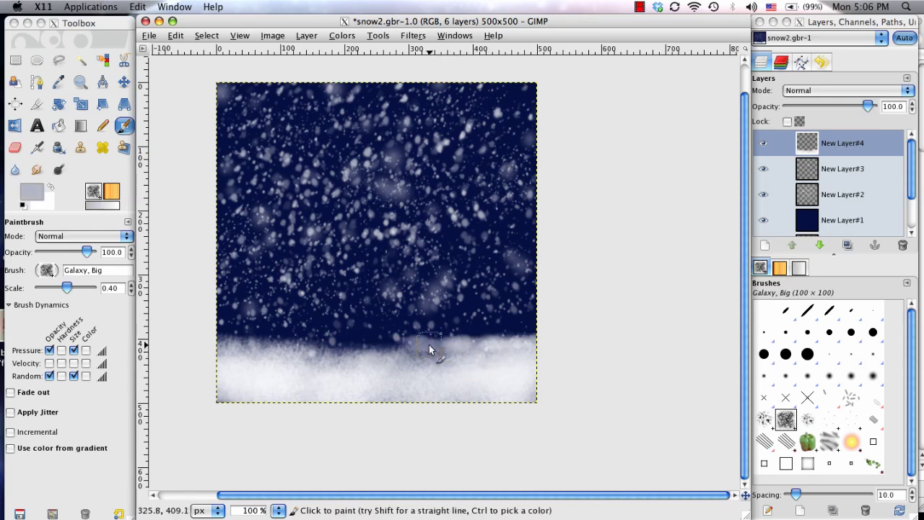
{"action": "left_click_drag", "start_coordinate": [429, 349], "coordinate": [281, 354]}
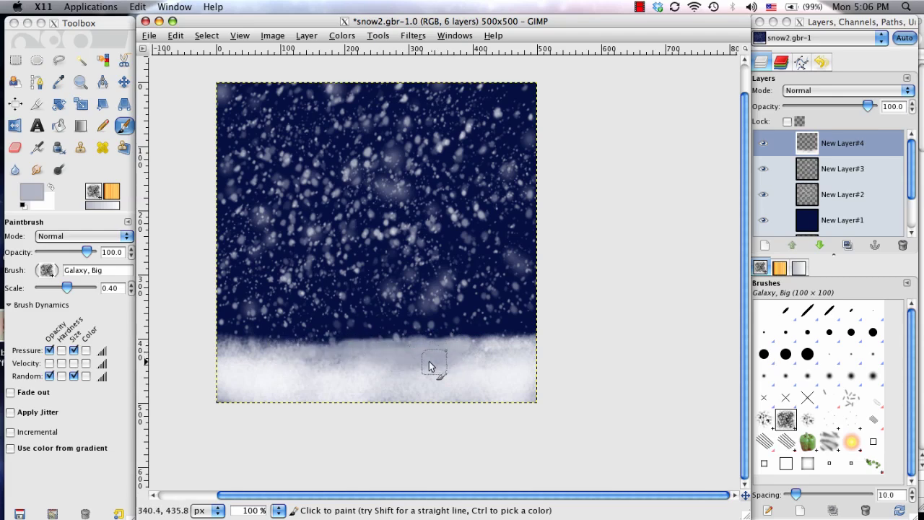
{"action": "left_click_drag", "start_coordinate": [464, 347], "coordinate": [263, 349]}
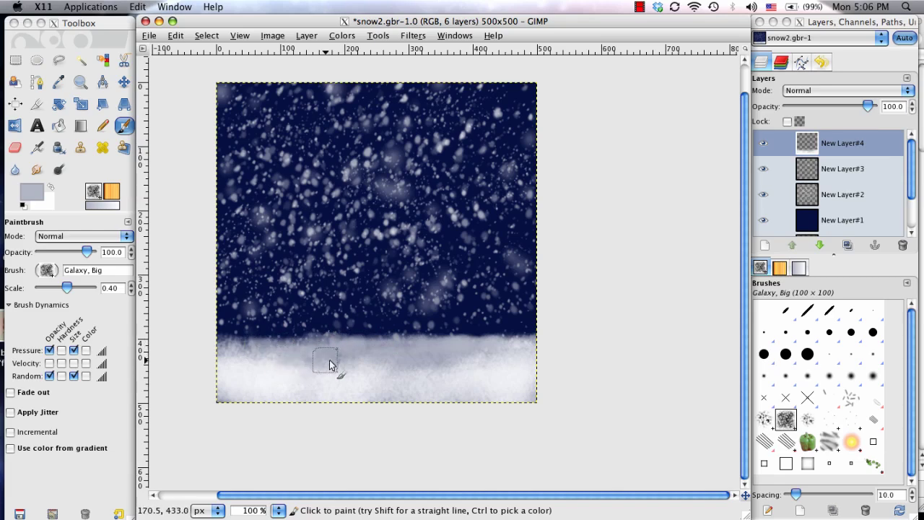
- Brighten the snowbank and its right upper edge with near-white strokes
{"action": "left_click", "coordinate": [270, 374], "text": "ctrl"}
{"action": "left_click_drag", "start_coordinate": [353, 354], "coordinate": [476, 358]}
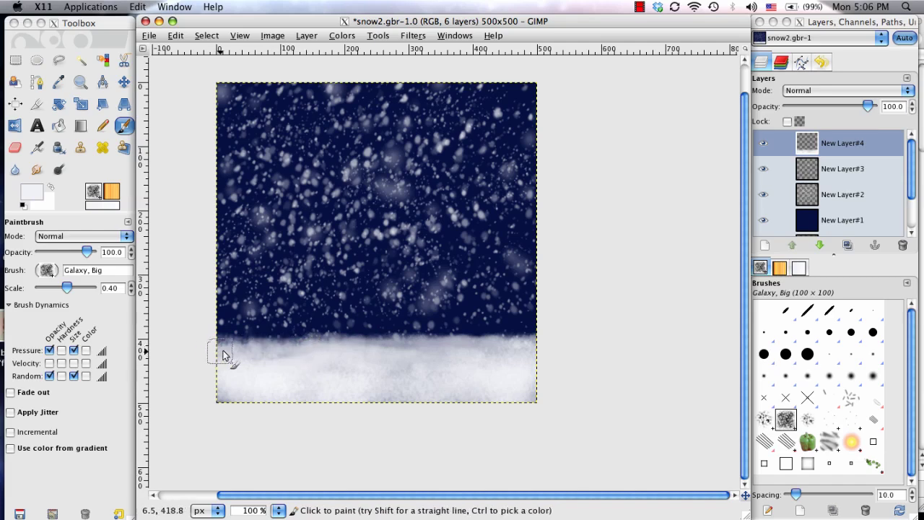
{"action": "left_click_drag", "start_coordinate": [388, 350], "coordinate": [529, 343]}
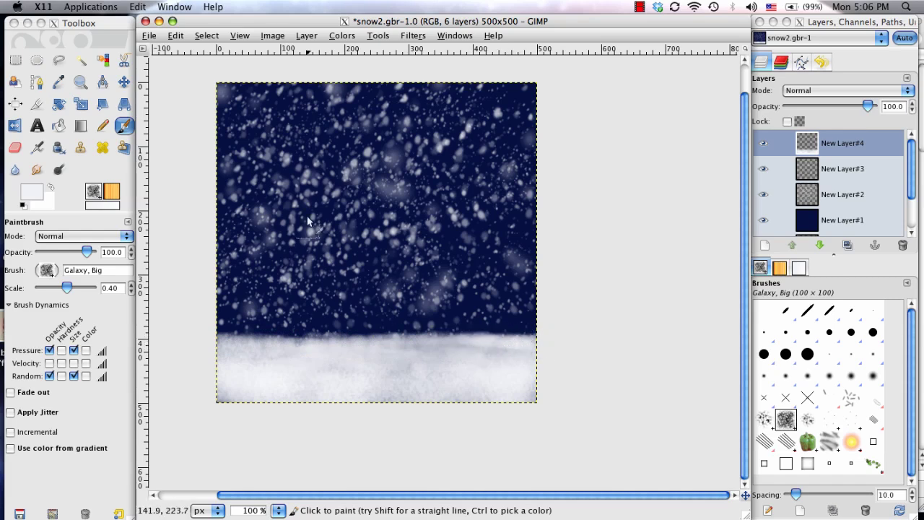
- Enlarge the Galaxy, Big brush to scale 2.00 and turn off pressure-controlled opacity
{"action": "left_click", "coordinate": [68, 296]}
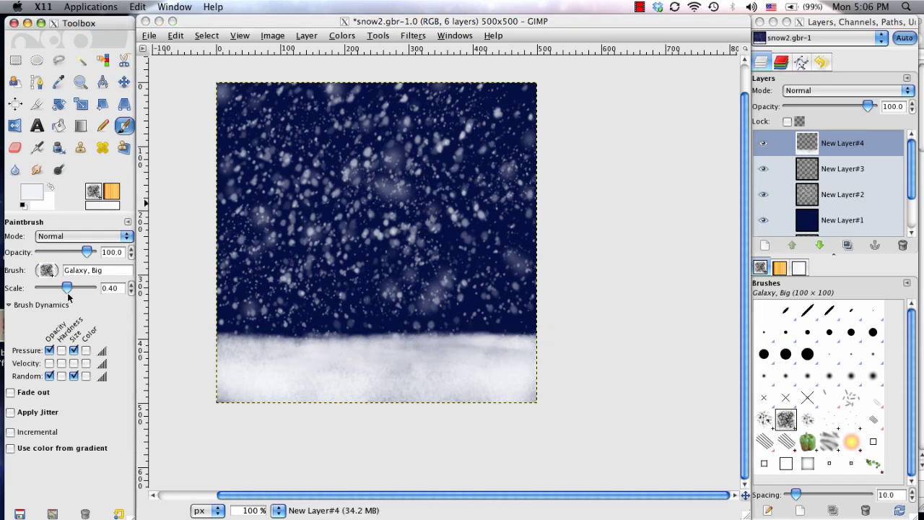
{"action": "left_click", "coordinate": [101, 351]}
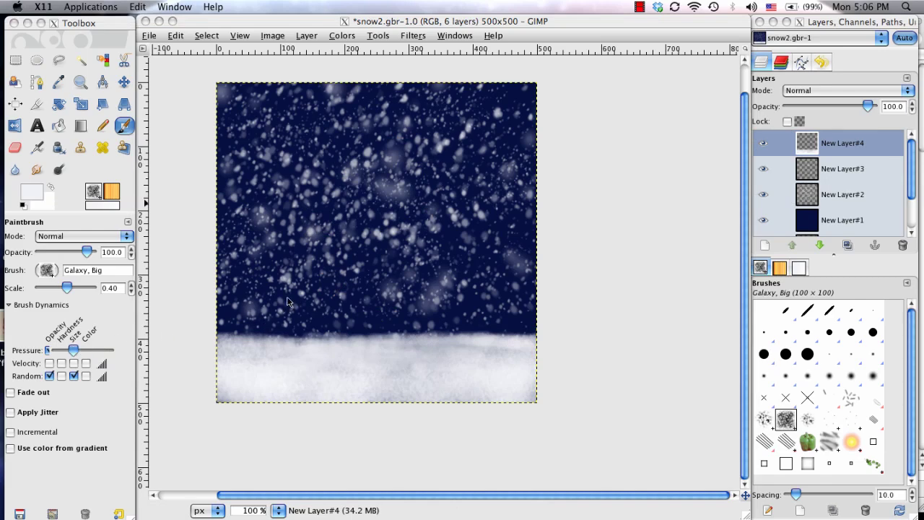
{"action": "key", "text": "bracketright"}
{"action": "key", "text": "bracketright"}
{"action": "key", "text": "bracketright"}
{"action": "key", "text": "bracketright"}
{"action": "key", "text": "bracketright"}
{"action": "key", "text": "bracketright"}
{"action": "key", "text": "bracketright"}
{"action": "key", "text": "bracketright"}
{"action": "key", "text": "bracketright"}
{"action": "key", "text": "bracketright"}
{"action": "key", "text": "bracketright"}
{"action": "key", "text": "bracketright"}
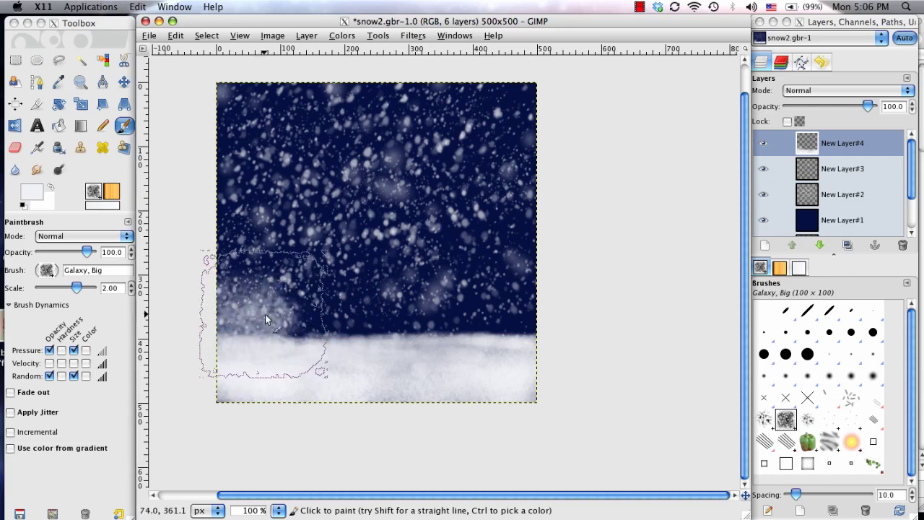
{"action": "left_click", "coordinate": [49, 351]}
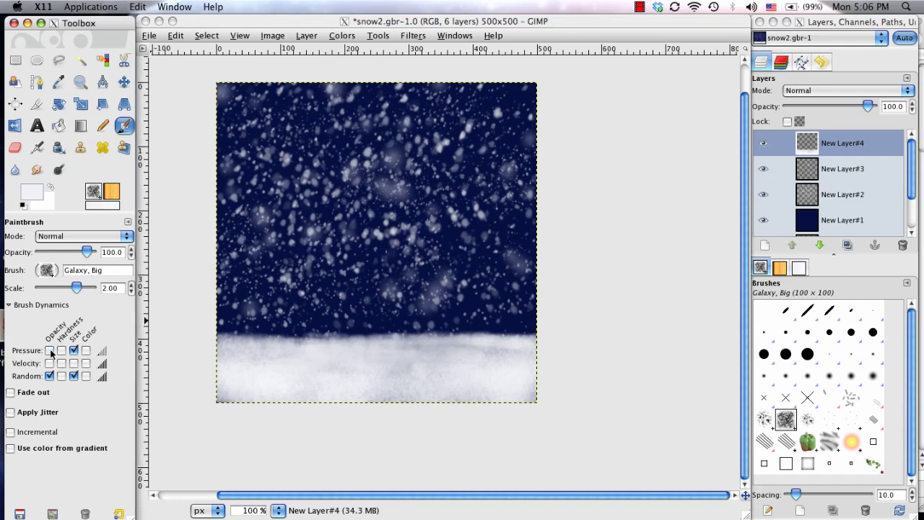
{"action": "left_click", "coordinate": [103, 352]}
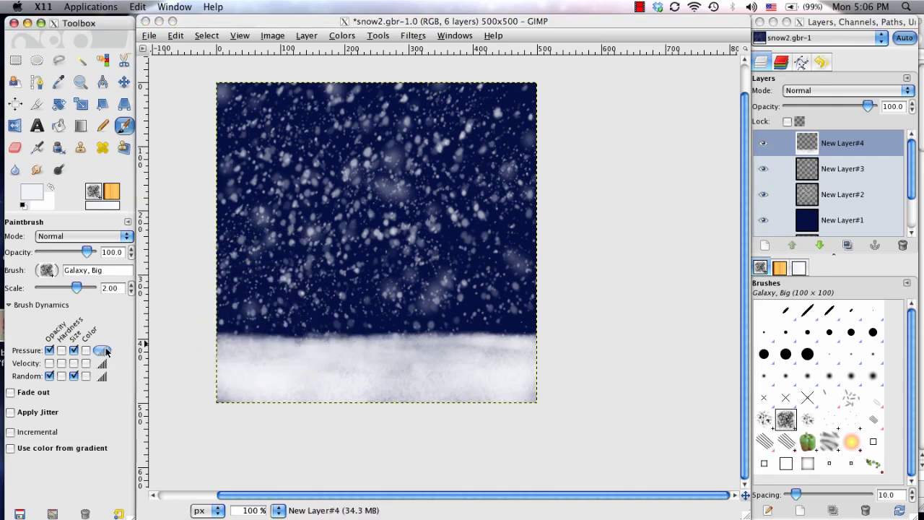
{"action": "left_click", "coordinate": [107, 352]}
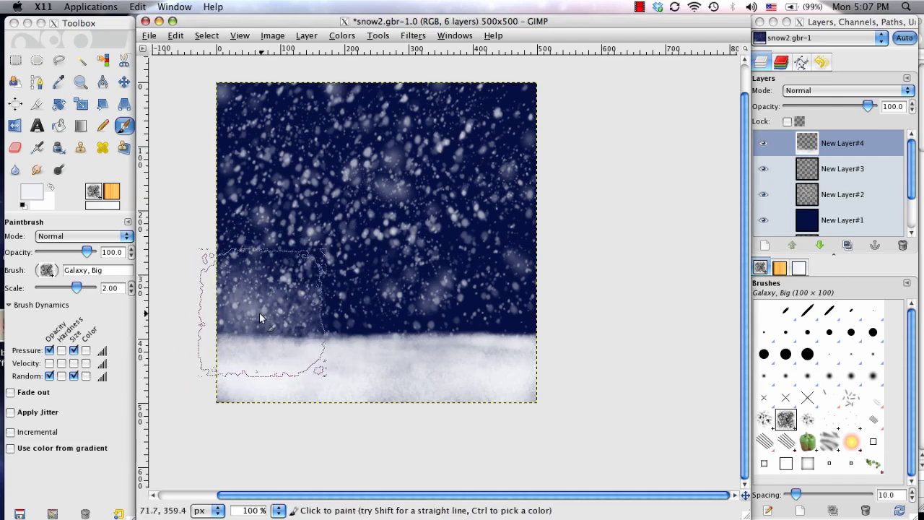
- Paint a misty white haze over the left and right middle and along the lower snowbank
{"action": "key", "text": "bracketright"}
{"action": "key", "text": "bracketright"}
{"action": "key", "text": "bracketright"}
{"action": "key", "text": "bracketright"}
{"action": "key", "text": "bracketright"}
{"action": "key", "text": "bracketright"}
{"action": "key", "text": "bracketright"}
{"action": "key", "text": "bracketright"}
{"action": "key", "text": "bracketright"}
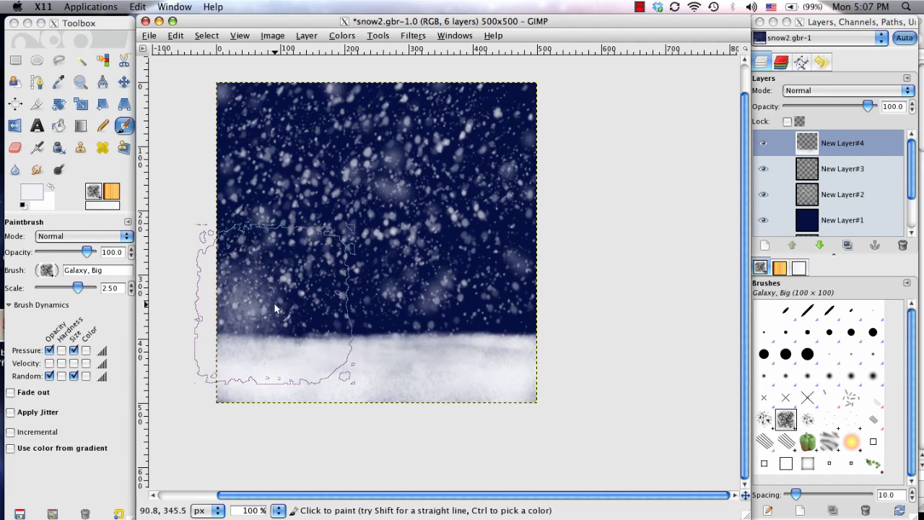
{"action": "left_click", "coordinate": [275, 292]}
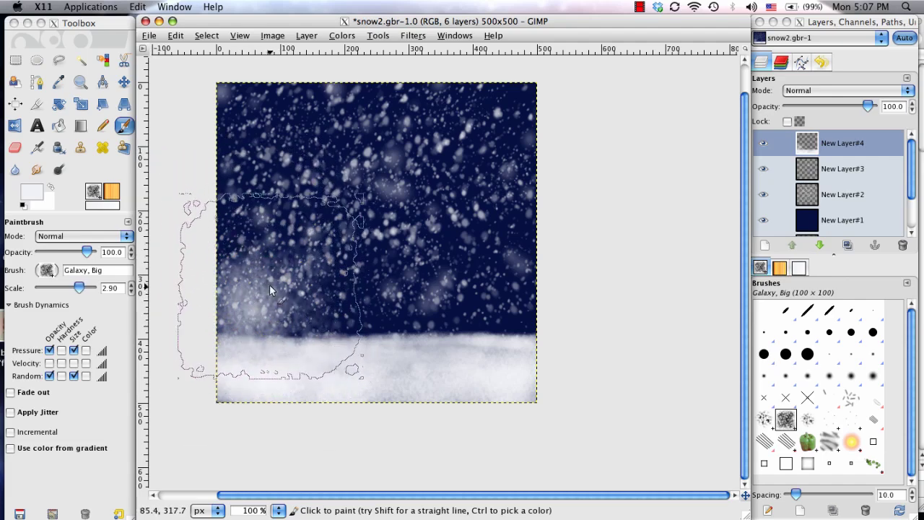
{"action": "key", "text": "ctrl+z"}
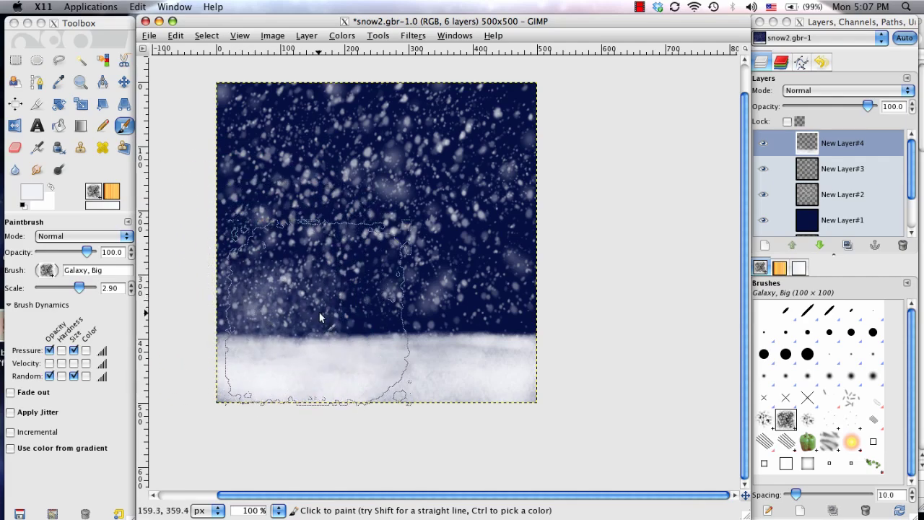
{"action": "left_click", "coordinate": [263, 271]}
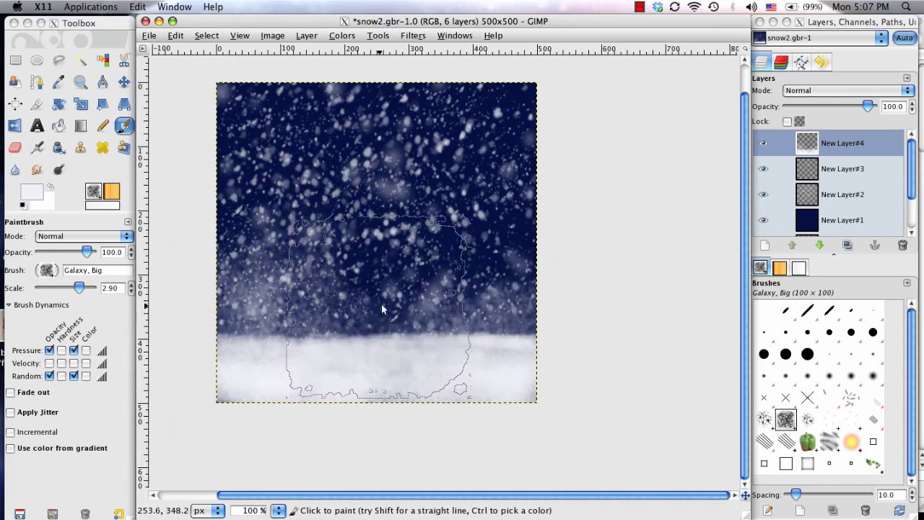
{"action": "left_click", "coordinate": [485, 292]}
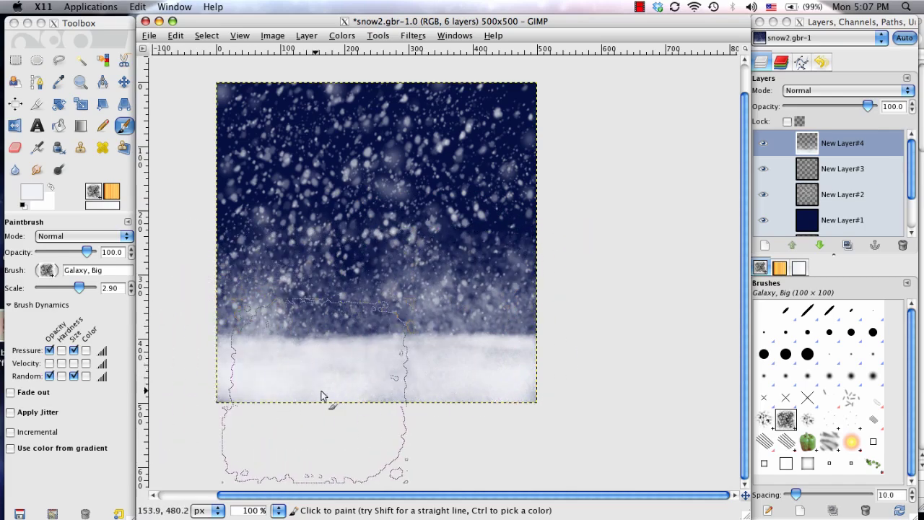
{"action": "key", "text": "bracketleft"}
{"action": "key", "text": "bracketleft"}
{"action": "key", "text": "bracketleft"}
{"action": "key", "text": "bracketleft"}
{"action": "key", "text": "bracketleft"}
{"action": "key", "text": "bracketleft"}
{"action": "key", "text": "bracketleft"}
{"action": "key", "text": "bracketleft"}
{"action": "key", "text": "bracketleft"}
{"action": "key", "text": "bracketleft"}
{"action": "key", "text": "bracketleft"}
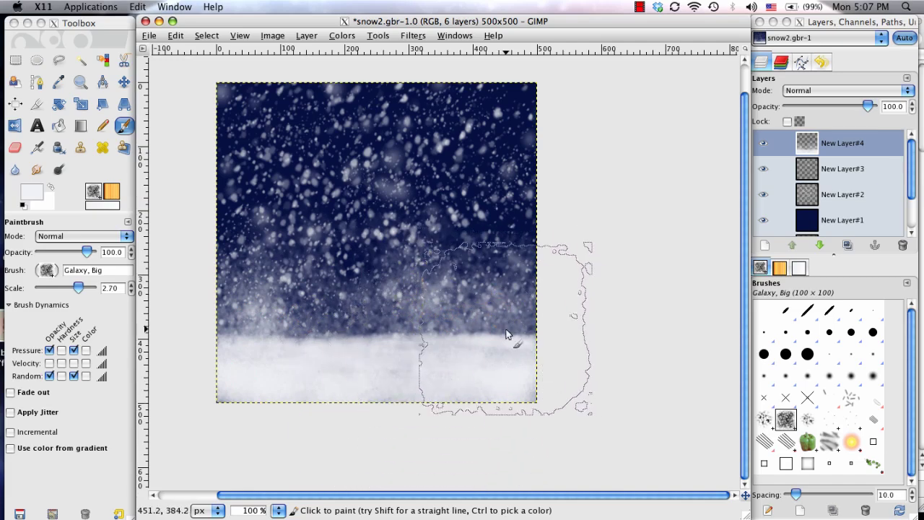
{"action": "key", "text": "bracketleft"}
{"action": "key", "text": "bracketleft"}
{"action": "key", "text": "bracketleft"}
{"action": "key", "text": "bracketleft"}
{"action": "key", "text": "bracketleft"}
{"action": "key", "text": "bracketleft"}
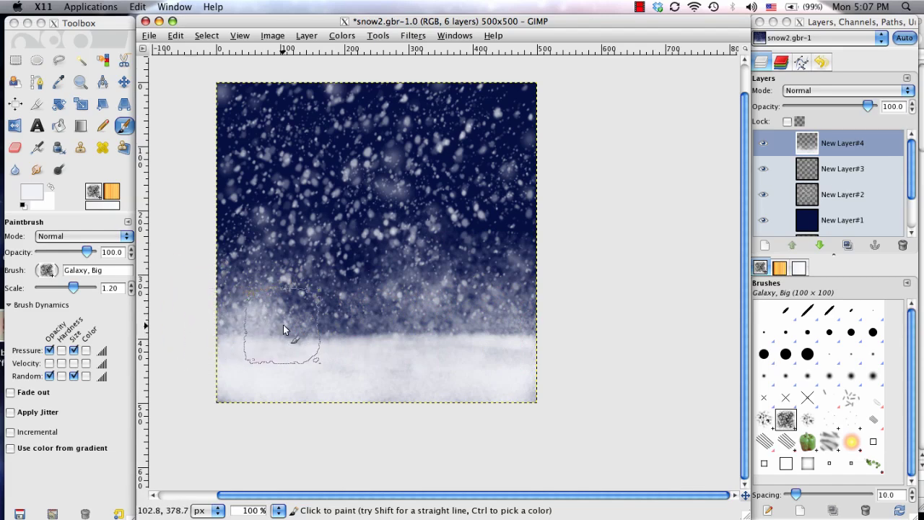
{"action": "mouse_move", "coordinate": [322, 330]}
{"action": "left_mouse_down"}
{"action": "mouse_move", "coordinate": [357, 355]}
{"action": "mouse_move", "coordinate": [284, 348]}
{"action": "mouse_move", "coordinate": [344, 371]}
{"action": "mouse_move", "coordinate": [437, 352]}
{"action": "left_mouse_up"}
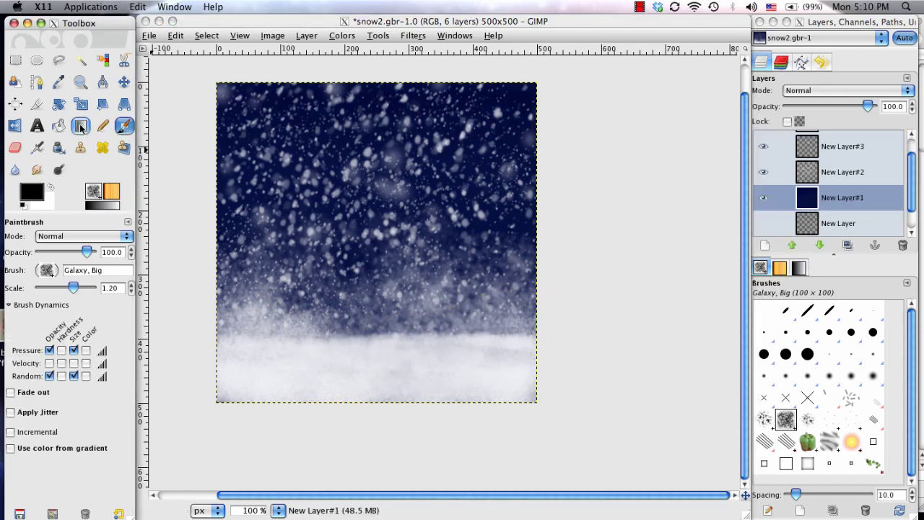
- Switch to the Blend tool with a dark navy foreground colour
{"action": "left_click", "coordinate": [84, 129]}
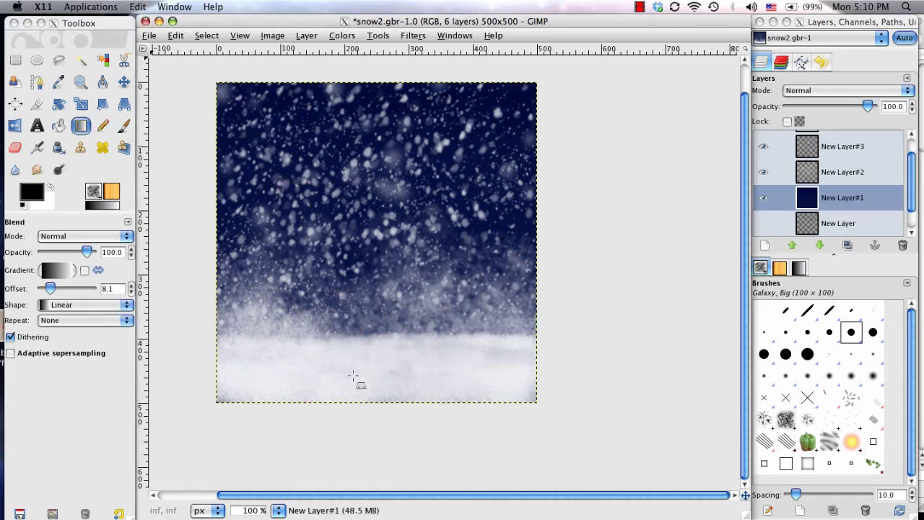
{"action": "key", "text": "shift+p"}
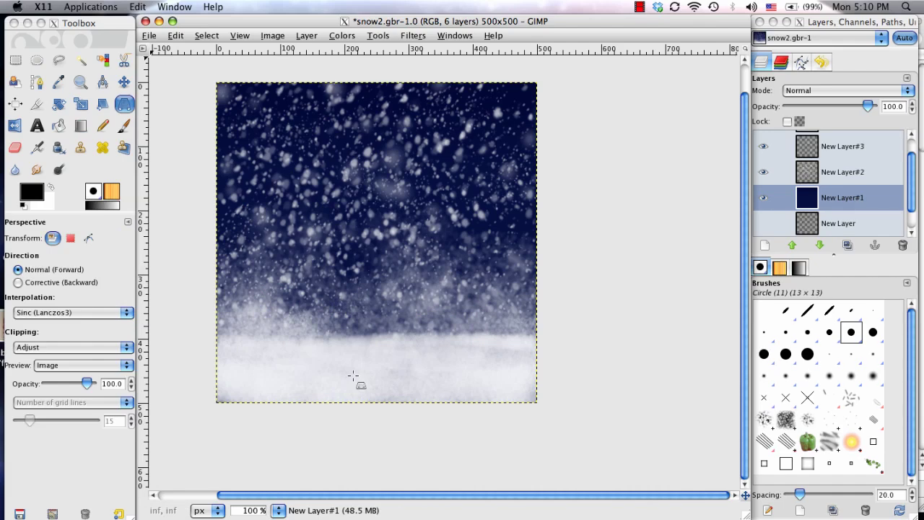
{"action": "left_click", "coordinate": [81, 126]}
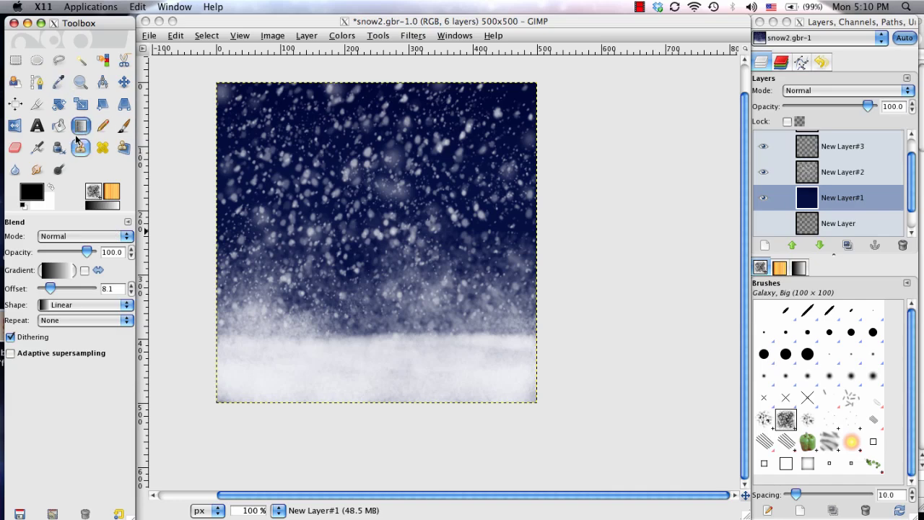
{"action": "left_click", "coordinate": [38, 194]}
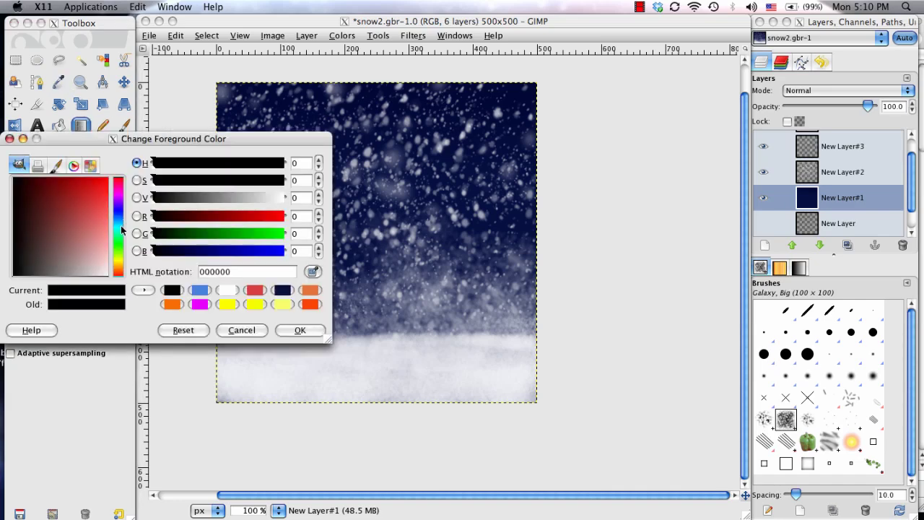
{"action": "left_click_drag", "start_coordinate": [121, 229], "coordinate": [120, 221]}
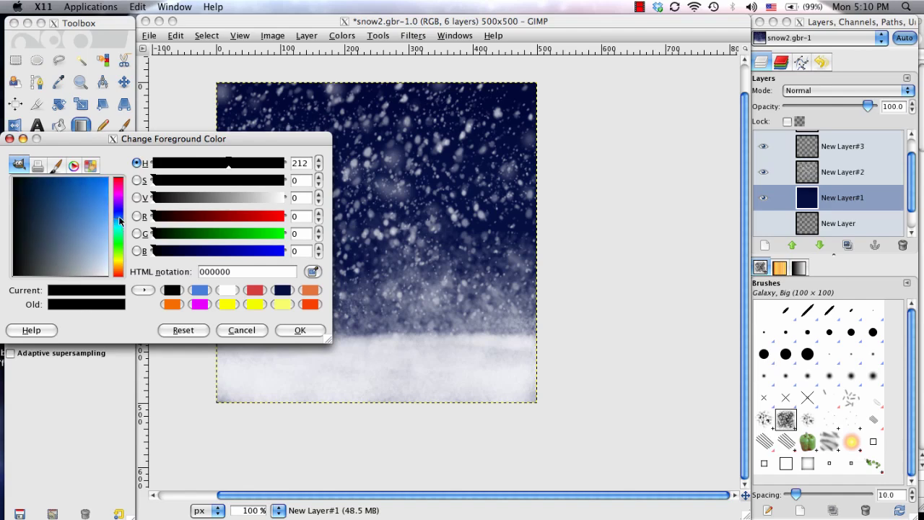
{"action": "left_click_drag", "start_coordinate": [51, 182], "coordinate": [36, 192]}
{"action": "left_click", "coordinate": [299, 330]}
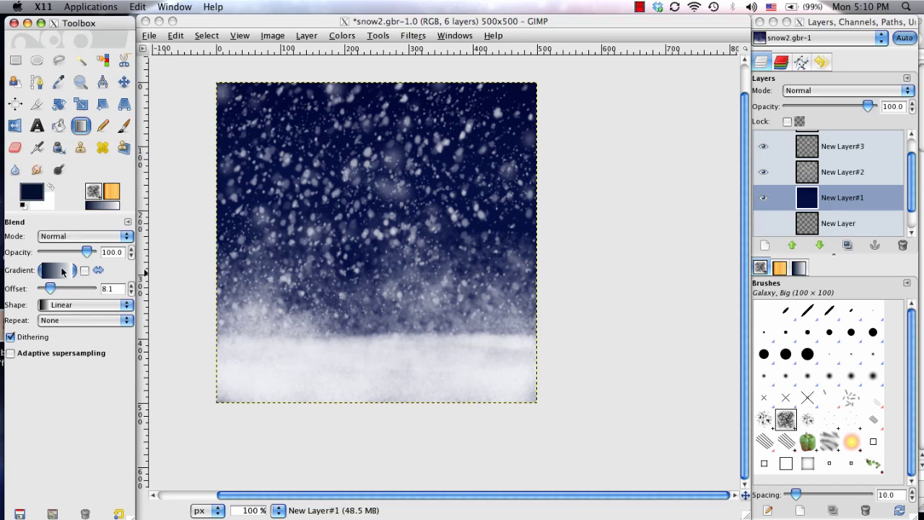
- Drag an FG to Transparent gradient in Multiply mode from the canvas top to the middle
{"action": "left_click", "coordinate": [63, 271]}
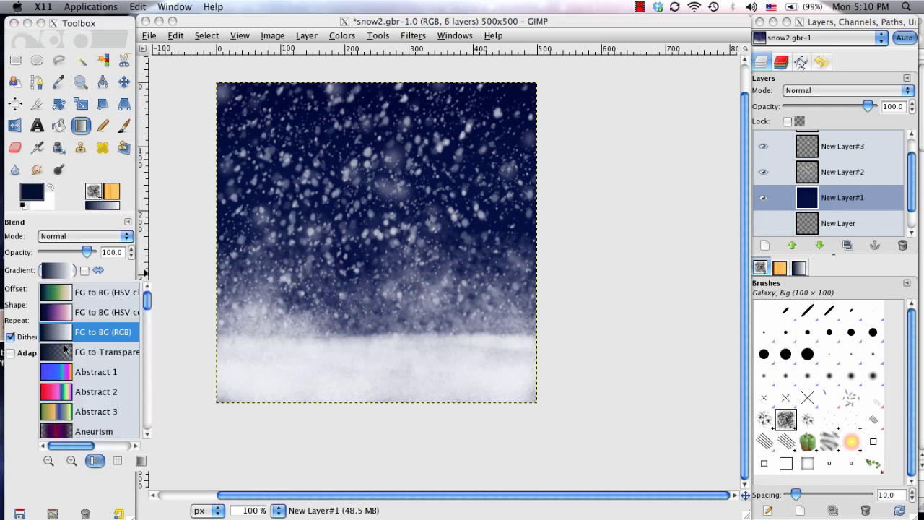
{"action": "left_click", "coordinate": [58, 356]}
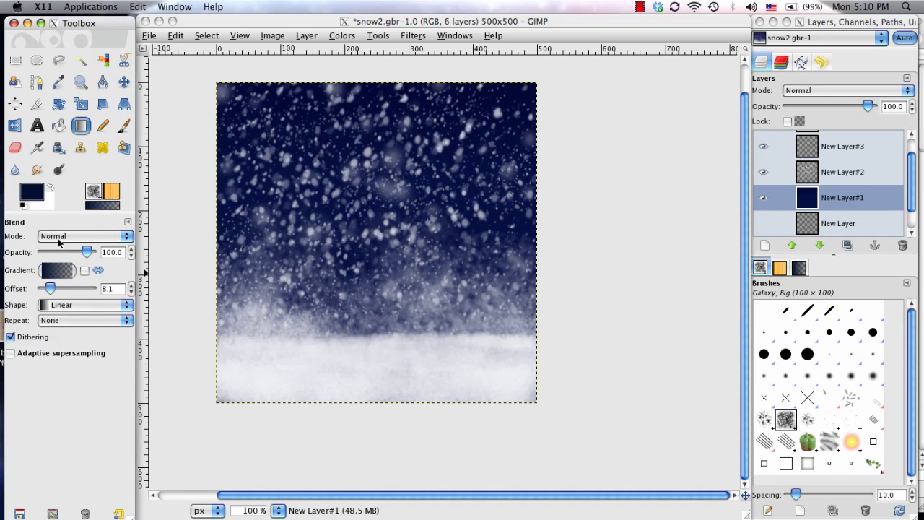
{"action": "left_click", "coordinate": [149, 152]}
{"action": "left_click", "coordinate": [30, 190]}
{"action": "left_click", "coordinate": [83, 236]}
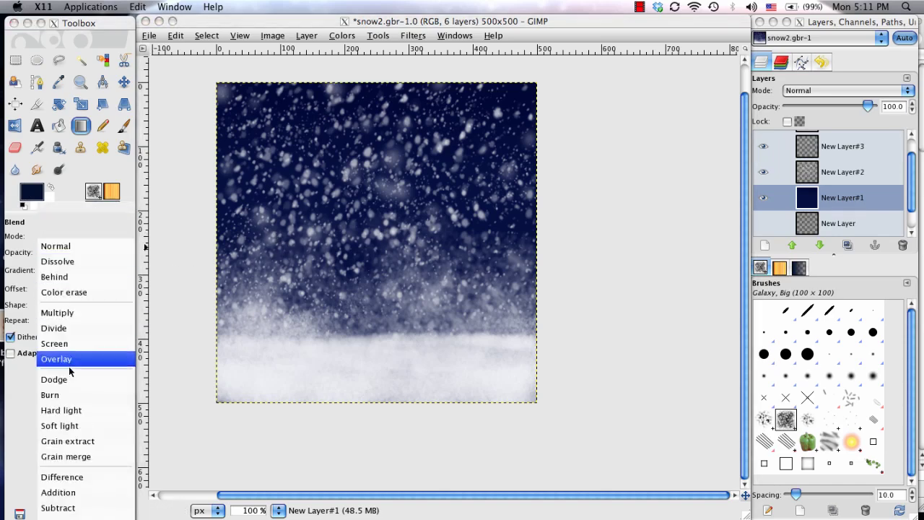
{"action": "left_click", "coordinate": [79, 312]}
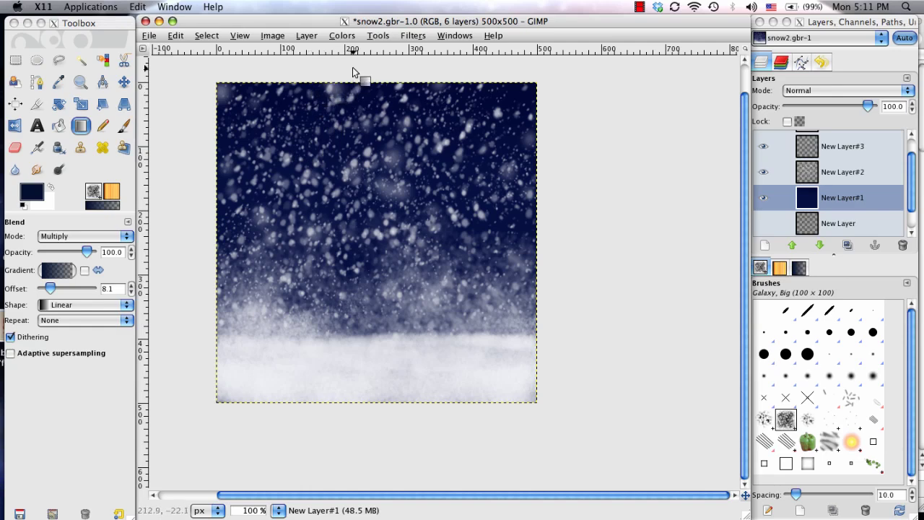
{"action": "left_click_drag", "start_coordinate": [354, 71], "coordinate": [357, 226]}
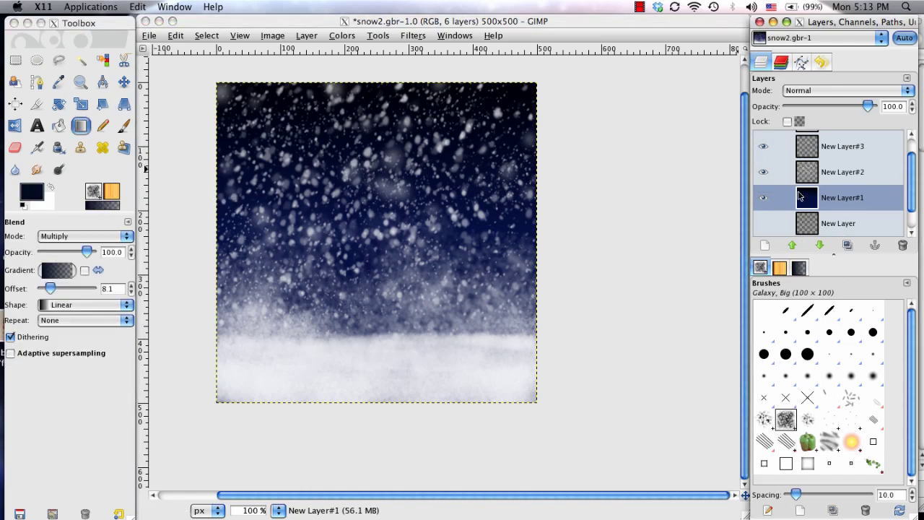
- Add New Layer#5 above New Layer#1 and set the foreground to light blue 438ed4
{"action": "left_click", "coordinate": [765, 245]}
{"action": "left_click", "coordinate": [908, 228]}
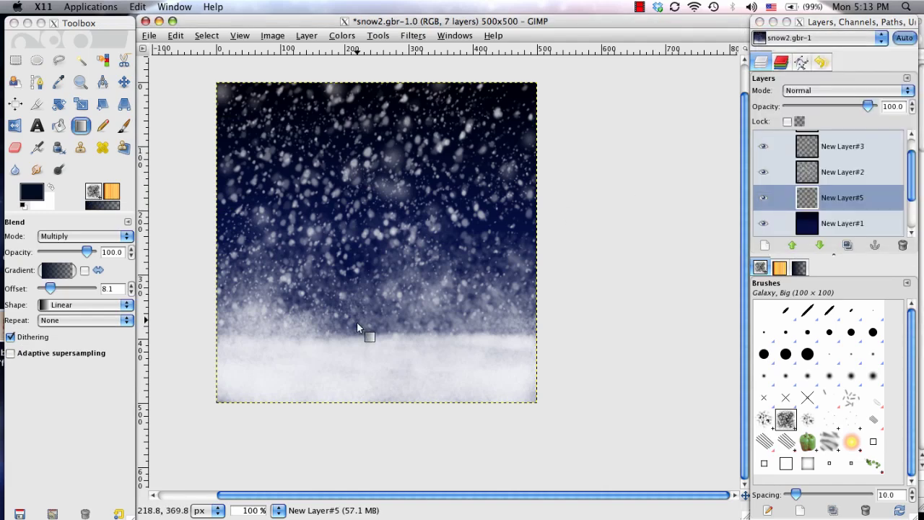
{"action": "key", "text": "shift+p"}
{"action": "key", "text": "l"}
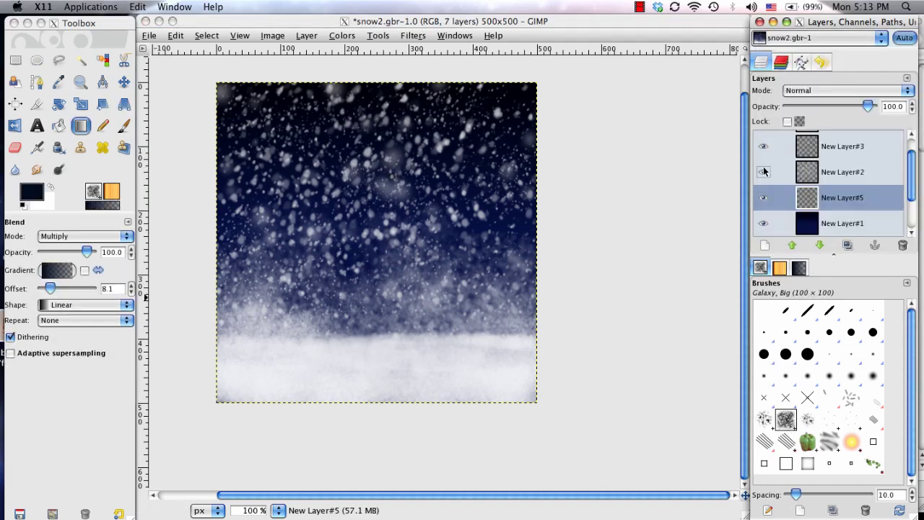
{"action": "left_click", "coordinate": [34, 197]}
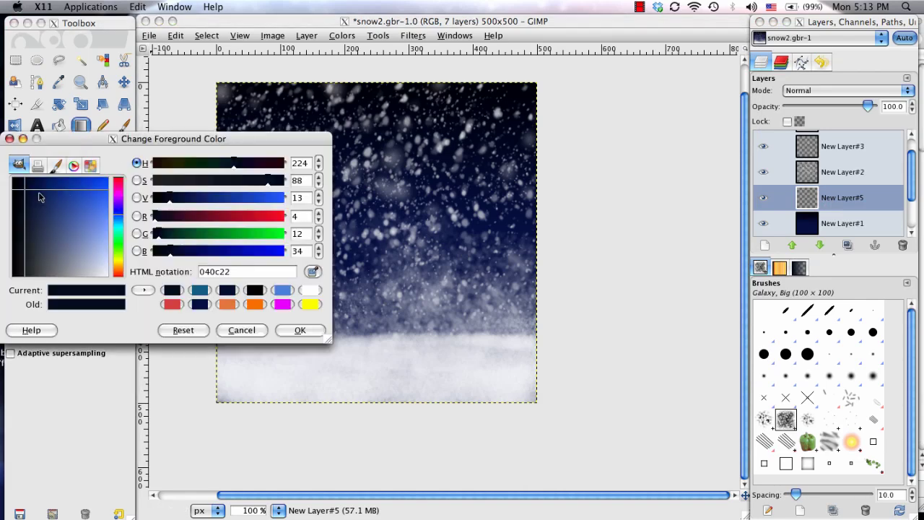
{"action": "left_click_drag", "start_coordinate": [86, 208], "coordinate": [121, 220]}
{"action": "left_click", "coordinate": [299, 330]}
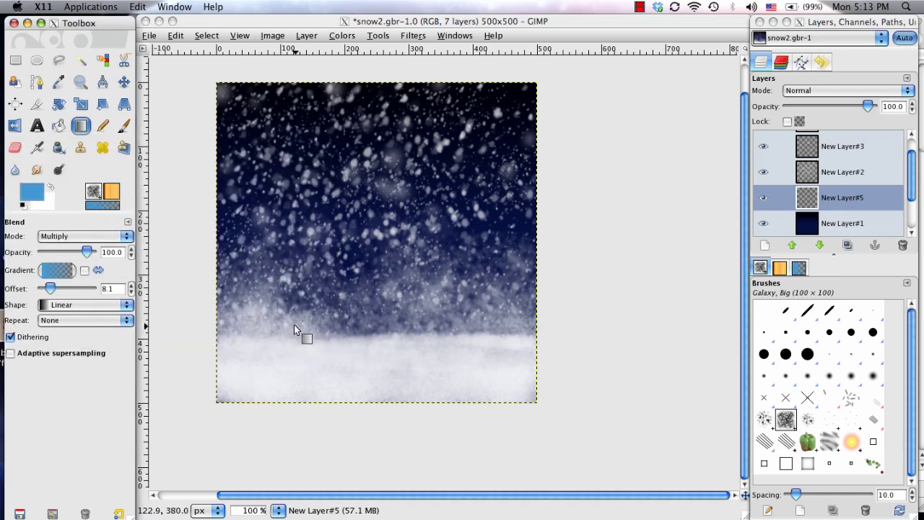
- Drag a Normal-mode gradient from the canvas bottom upward to brighten the lower sky
{"action": "left_click", "coordinate": [67, 236]}
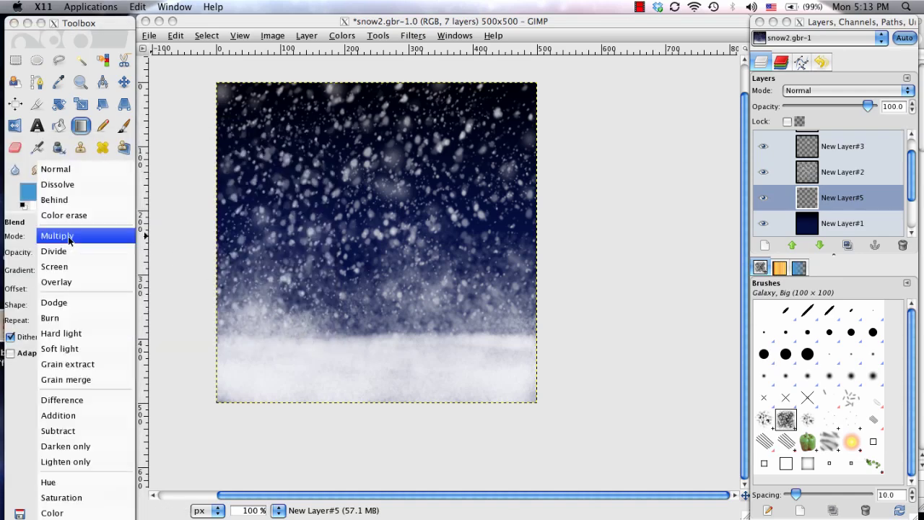
{"action": "left_click", "coordinate": [72, 170]}
{"action": "left_click", "coordinate": [296, 78]}
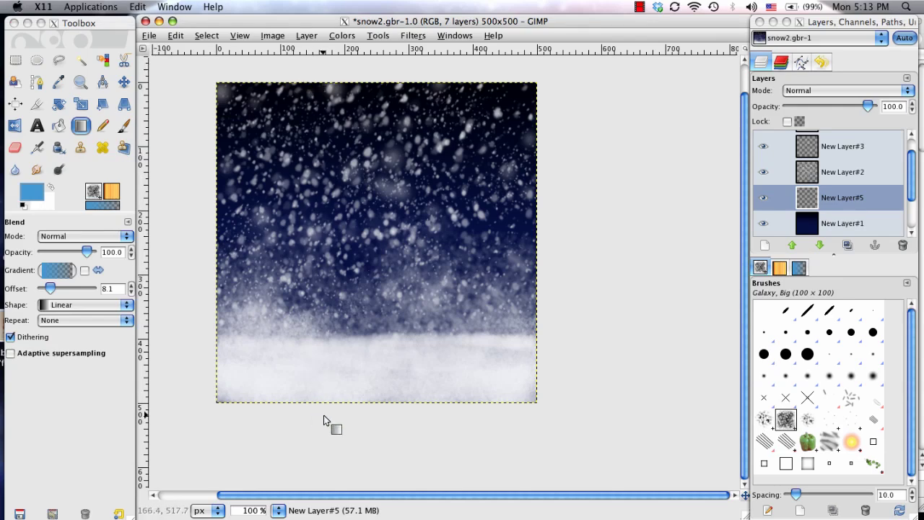
{"action": "left_click_drag", "start_coordinate": [316, 430], "coordinate": [318, 153]}
{"action": "key", "text": "shift+p"}
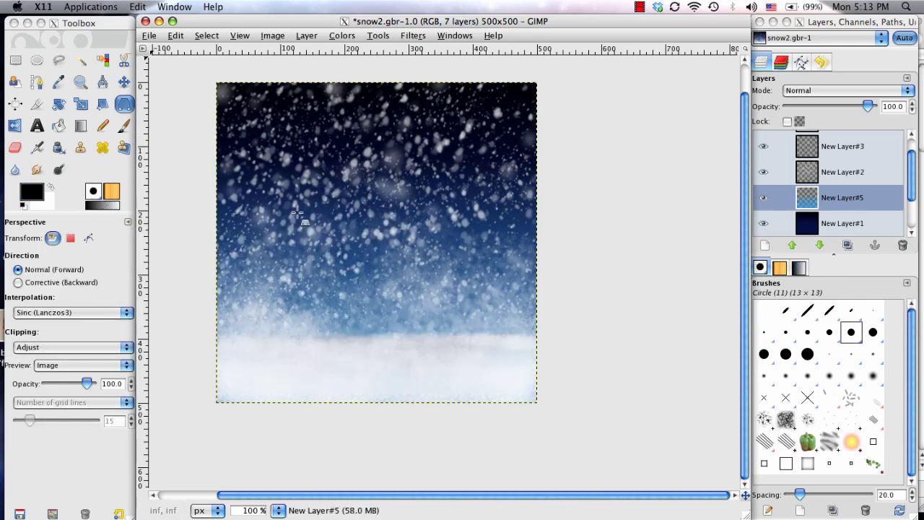
- Lower New Layer#5's opacity to 71.2
{"action": "key", "text": "l"}
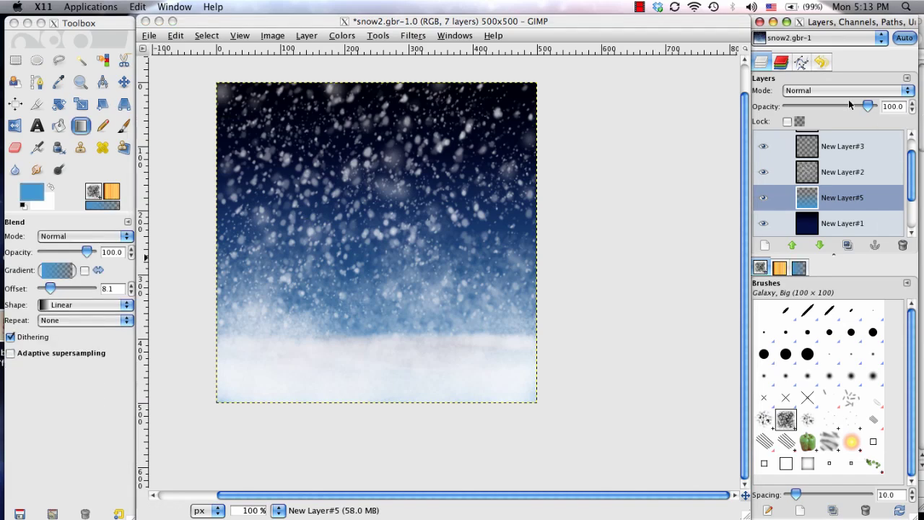
{"action": "left_click_drag", "start_coordinate": [859, 108], "coordinate": [843, 112]}
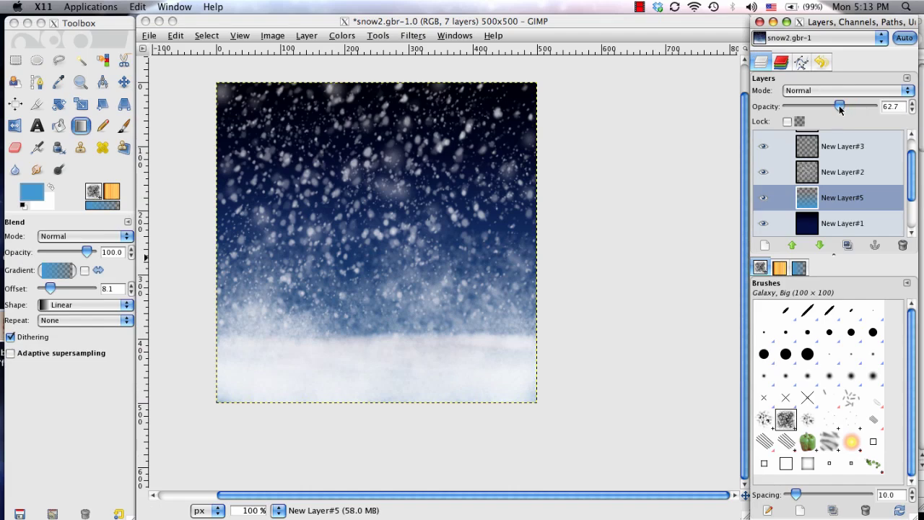
{"action": "left_click_drag", "start_coordinate": [840, 109], "coordinate": [825, 108]}
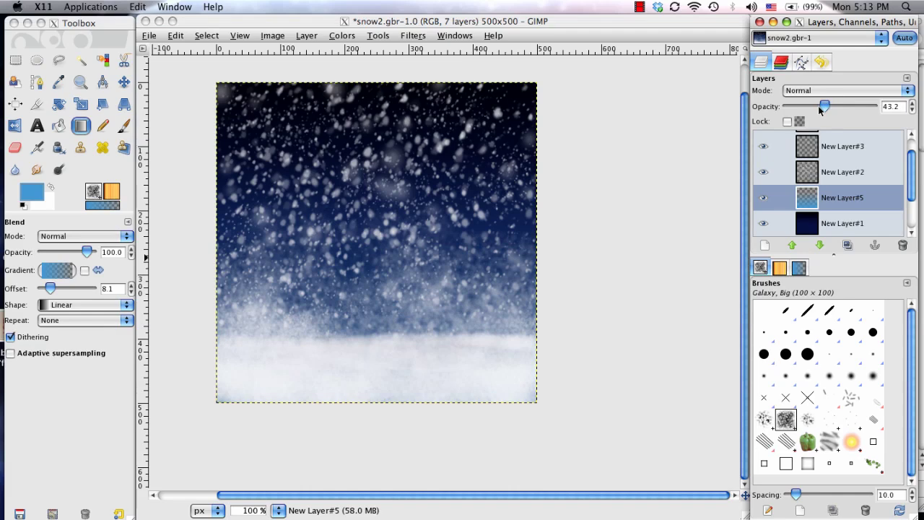
{"action": "left_click_drag", "start_coordinate": [827, 107], "coordinate": [846, 106]}
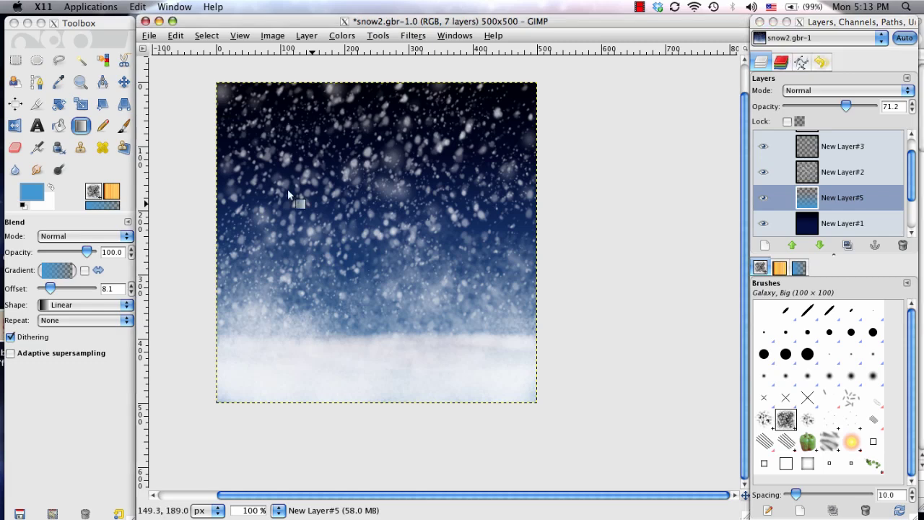
{"action": "key", "text": "shift+p"}
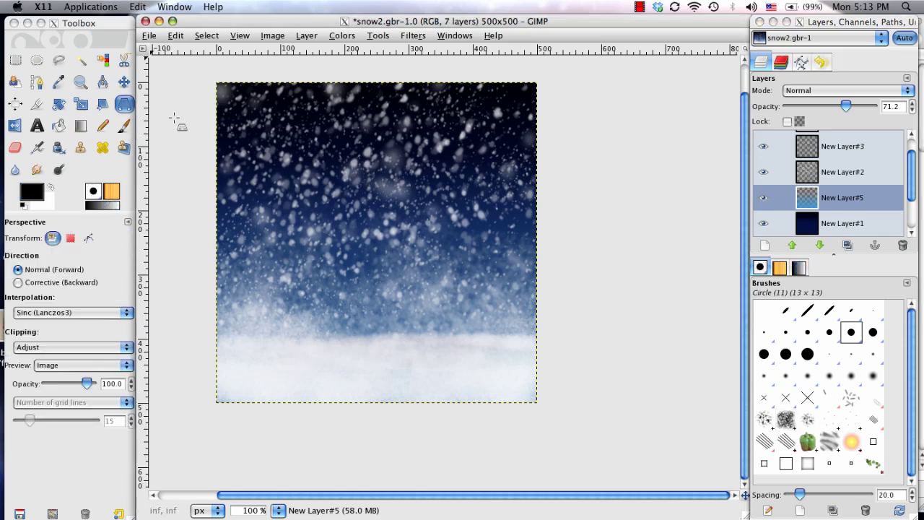